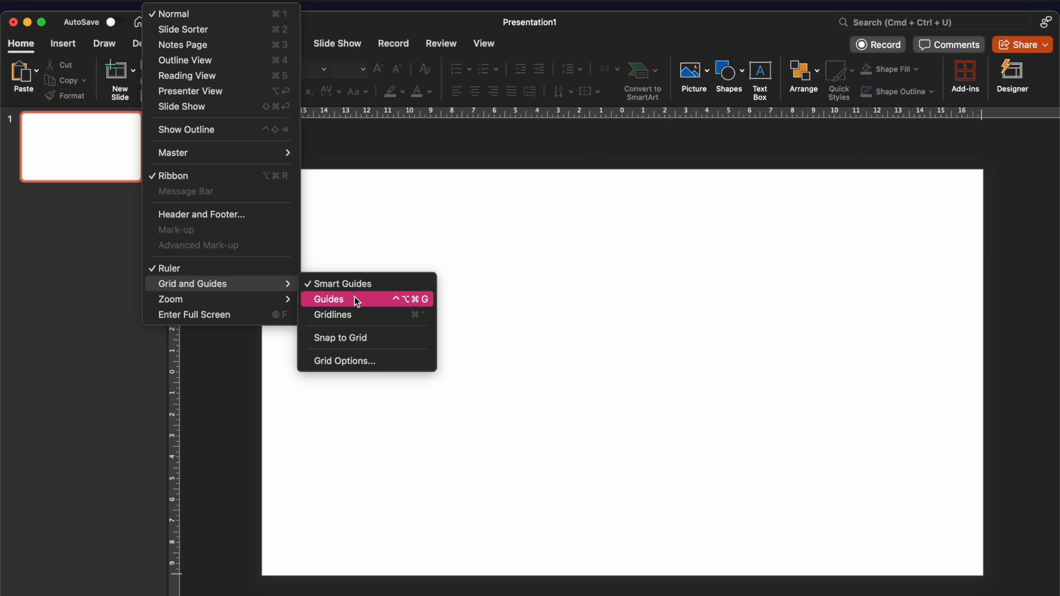
# Show the drawing guides on the blank slide, keeping them centred
pyautogui.click(358, 302)
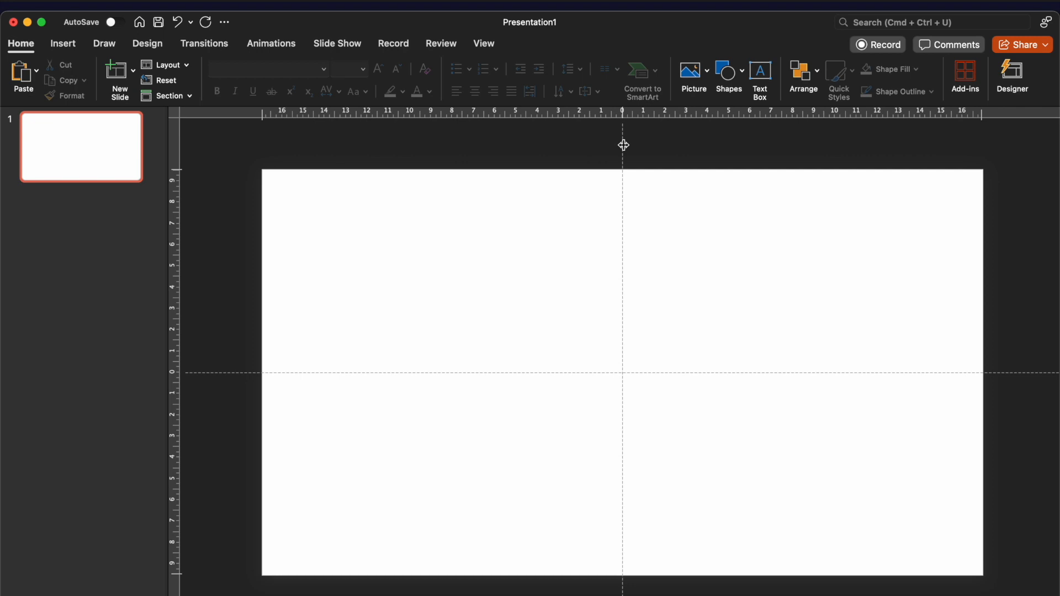
pyautogui.moveTo(624, 145)
pyautogui.mouseDown()
pyautogui.moveTo(499, 145)
pyautogui.moveTo(687, 146)
pyautogui.moveTo(536, 145)
pyautogui.moveTo(660, 145)
pyautogui.moveTo(598, 145)
pyautogui.moveTo(623, 148)
pyautogui.mouseUp()
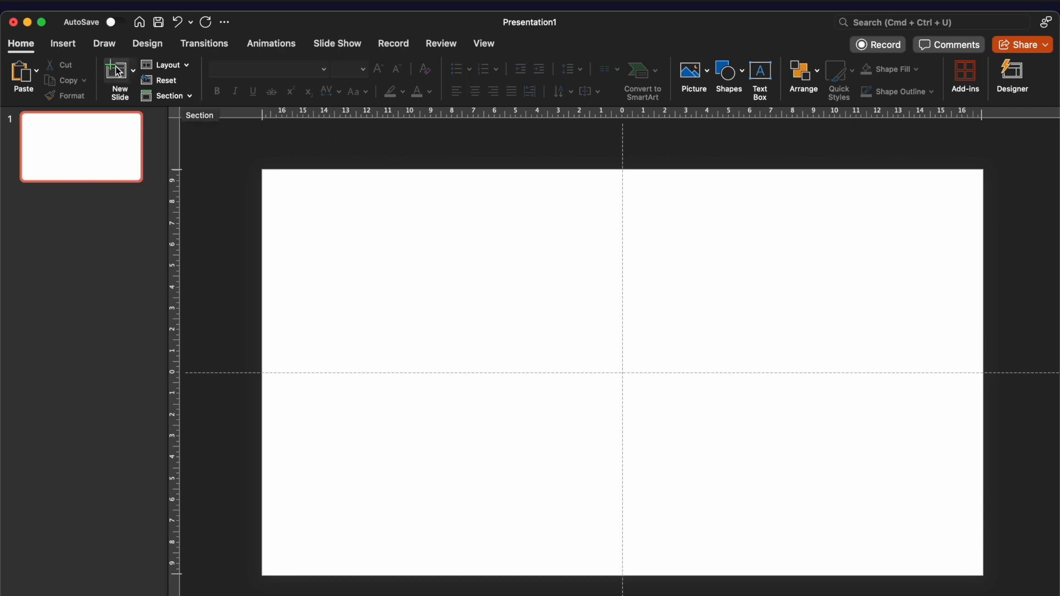
pyautogui.click(148, 44)
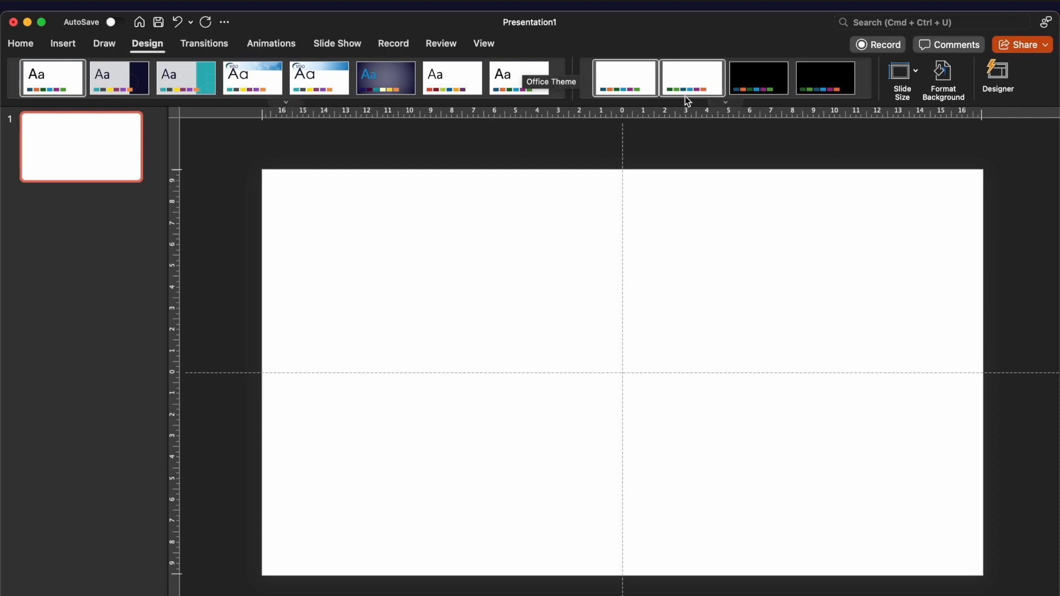
pyautogui.click(729, 105)
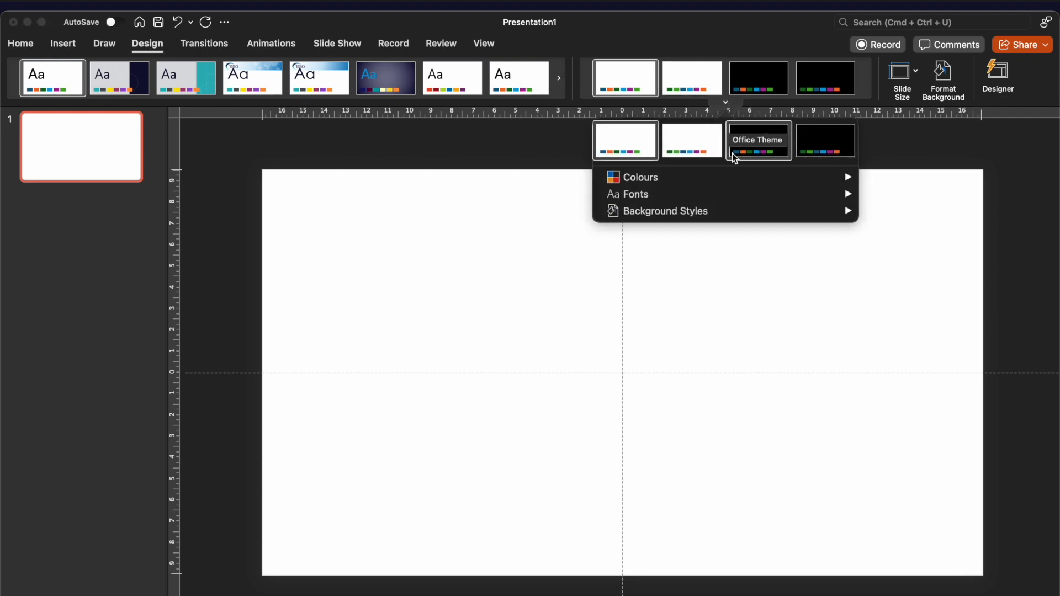
pyautogui.moveTo(731, 177)
pyautogui.click(917, 197)
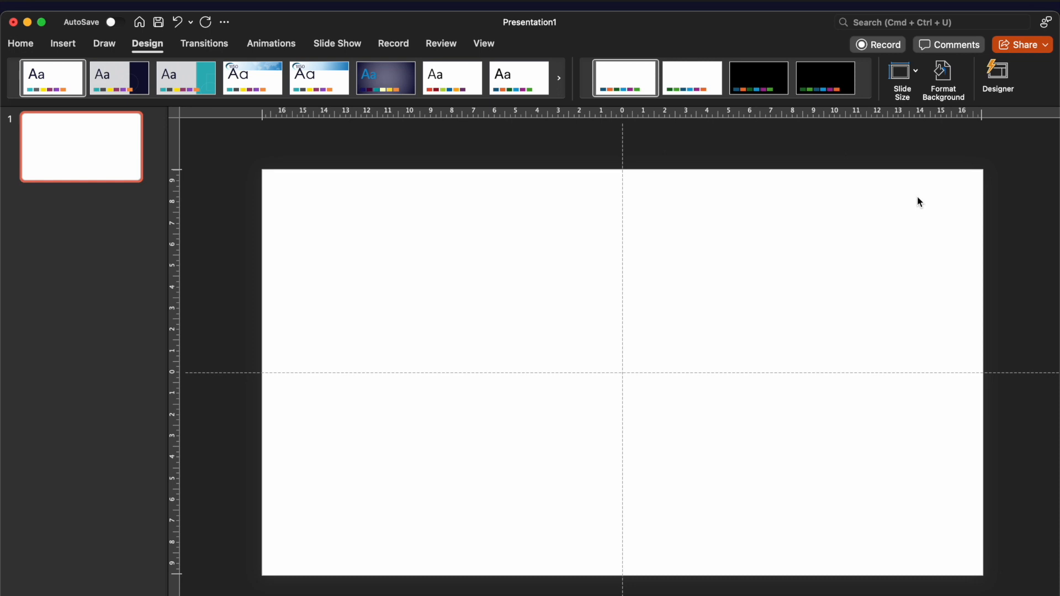
# Format the slide background with a linear gradient fill running from dark blue to purple at 45°
pyautogui.rightClick(594, 219)
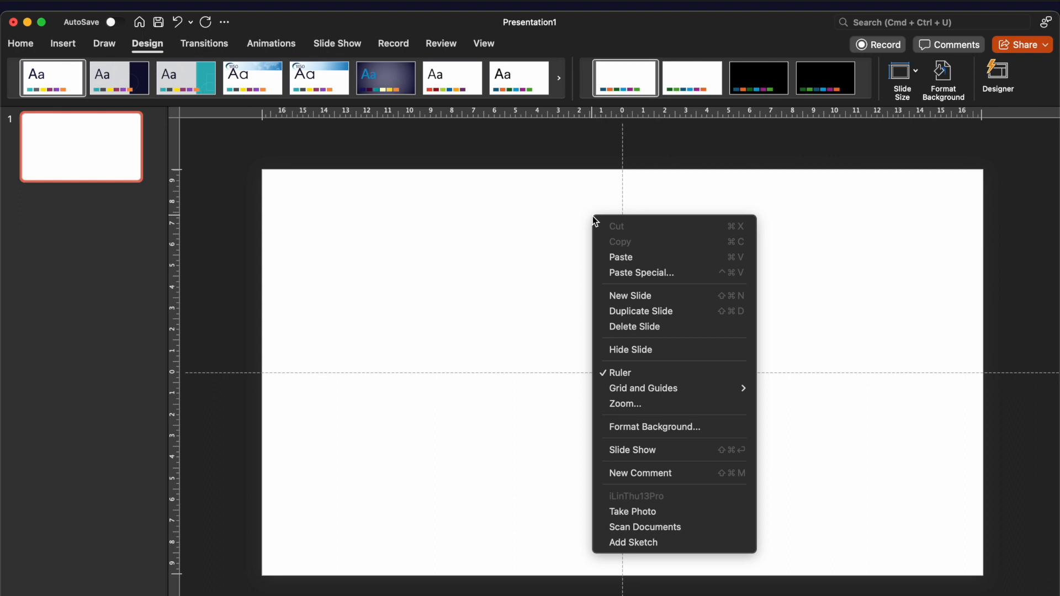
pyautogui.click(628, 428)
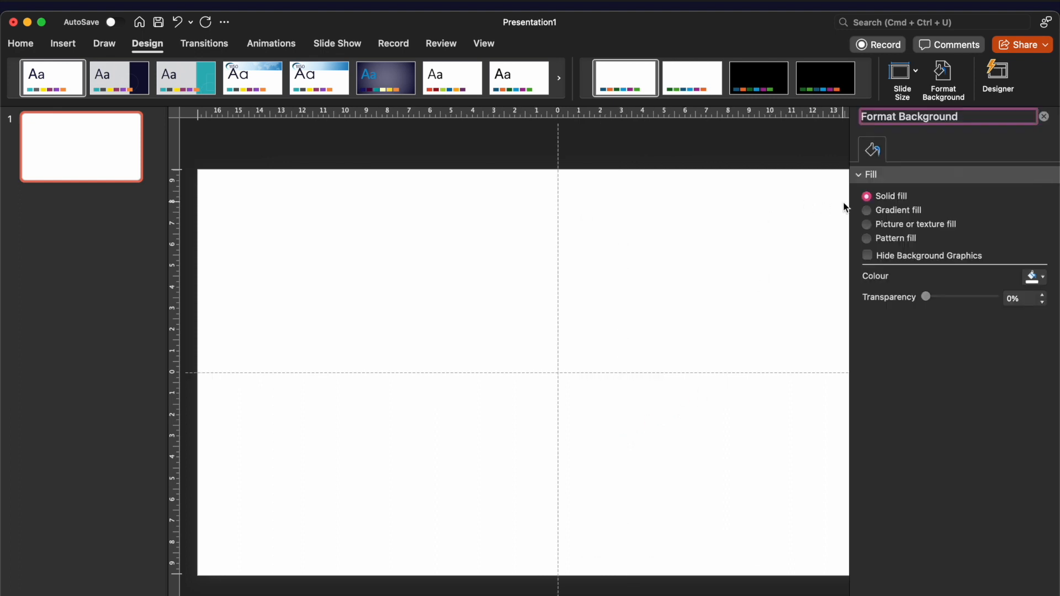
pyautogui.click(868, 212)
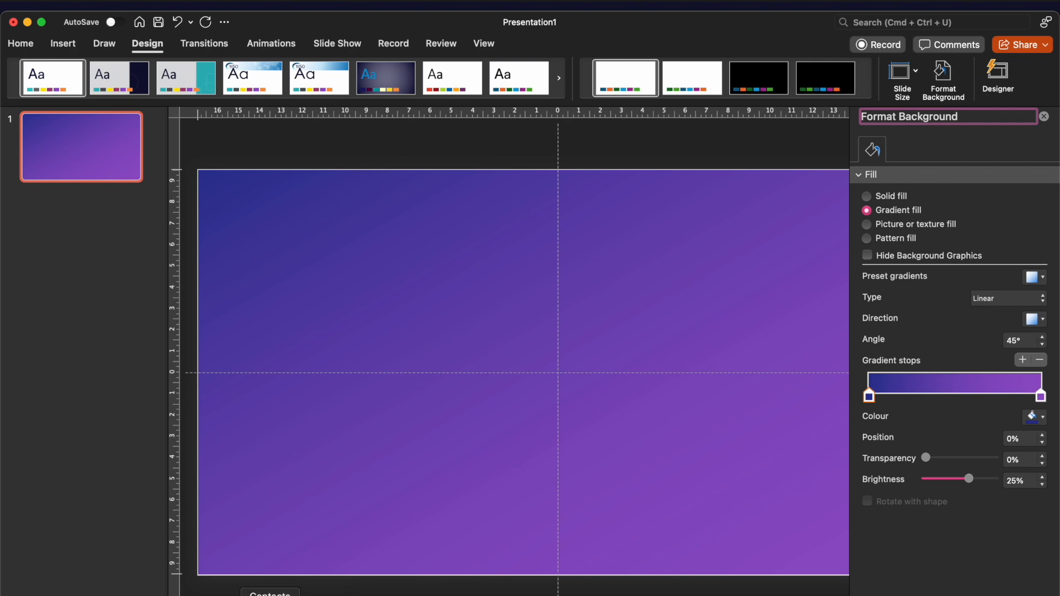
# Switch to Chrome and open the Unsplash photo of three men jumping near bare trees from the "jump group" results
pyautogui.click(950, 595)
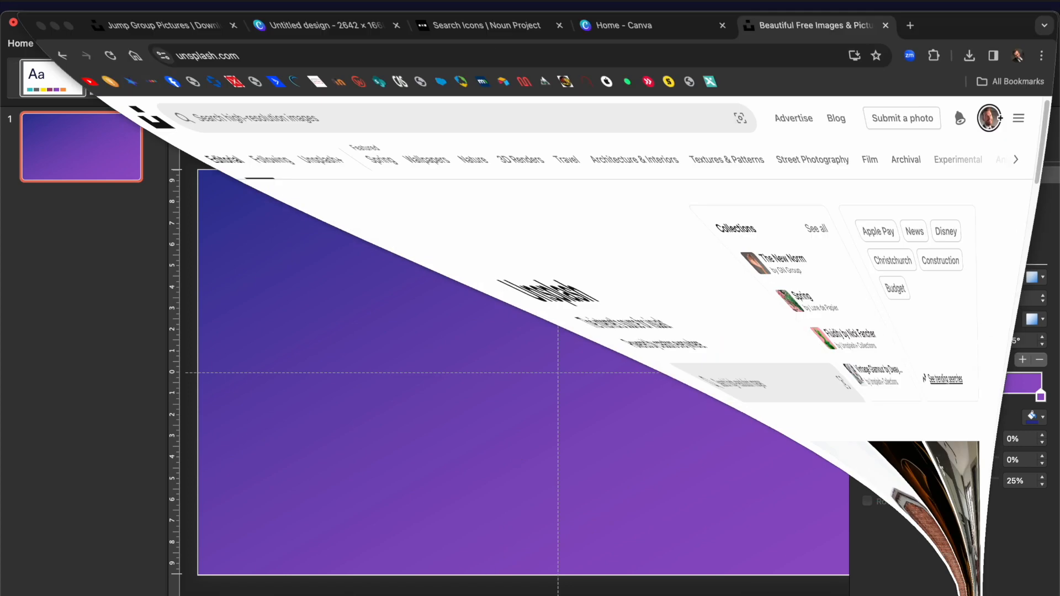
pyautogui.click(148, 20)
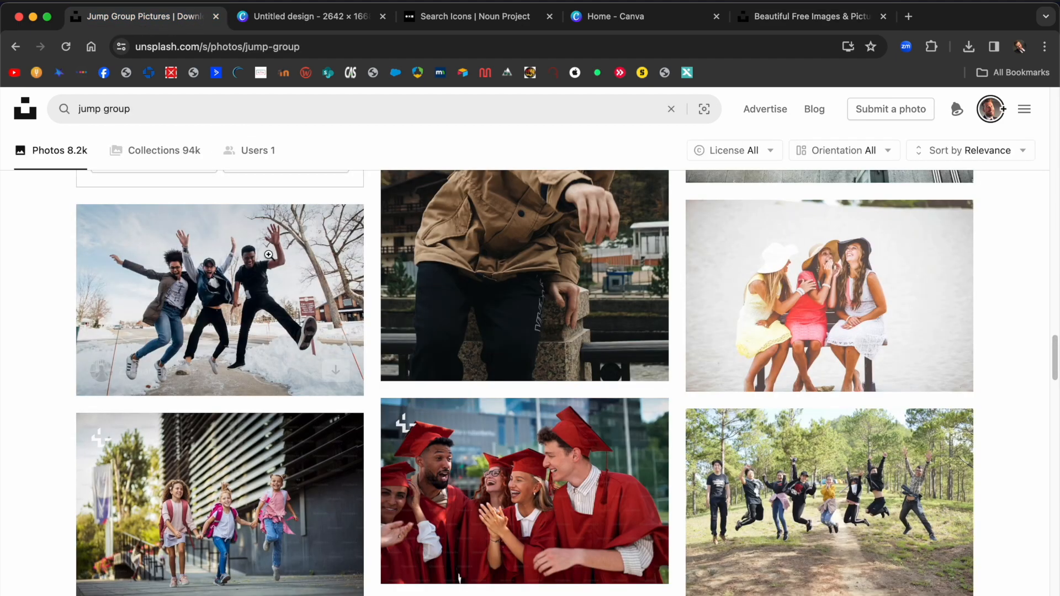
pyautogui.moveTo(273, 301)
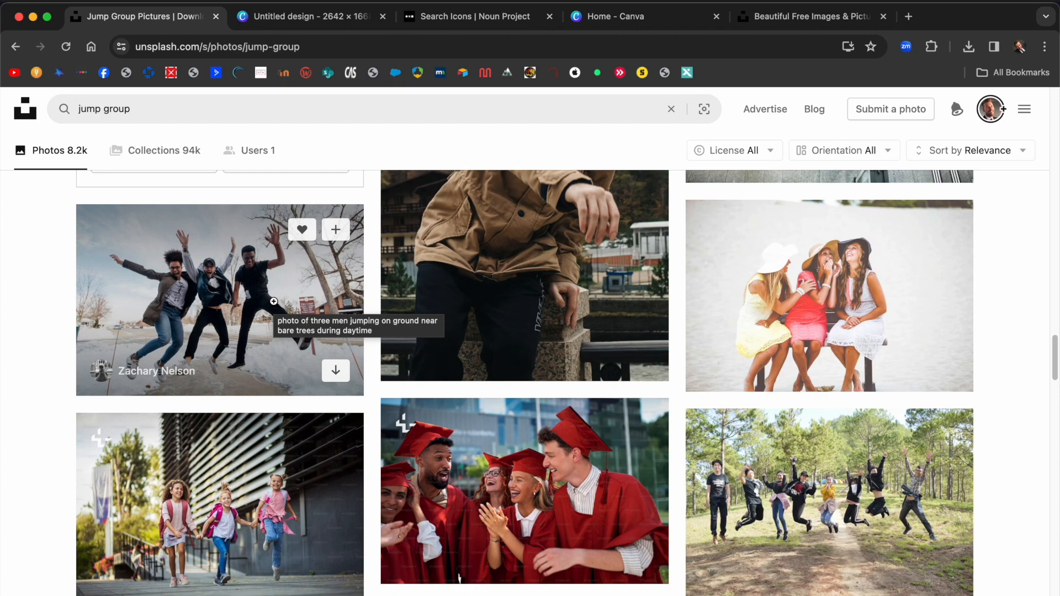
pyautogui.click(260, 315)
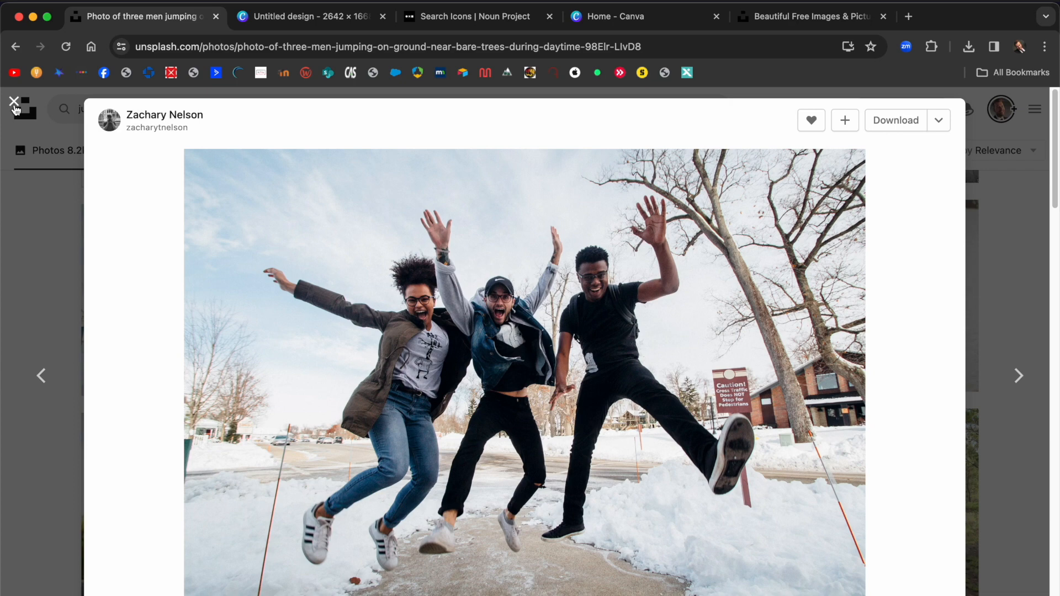
# In the Canva design, place the uploaded cutout of the three jumping people on the green page, enlarged and centred
pyautogui.click(293, 21)
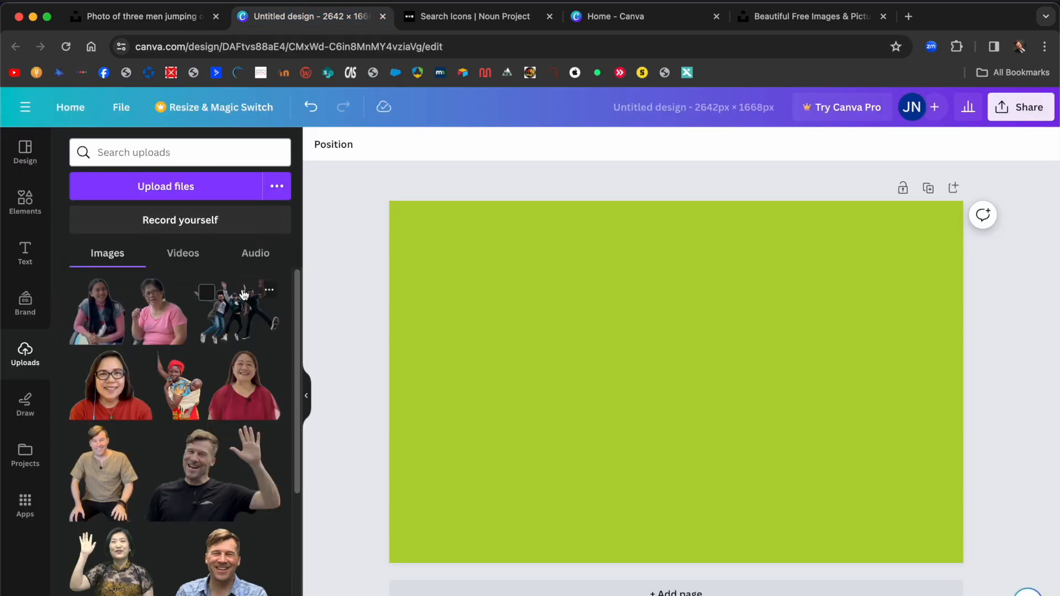
pyautogui.click(208, 296)
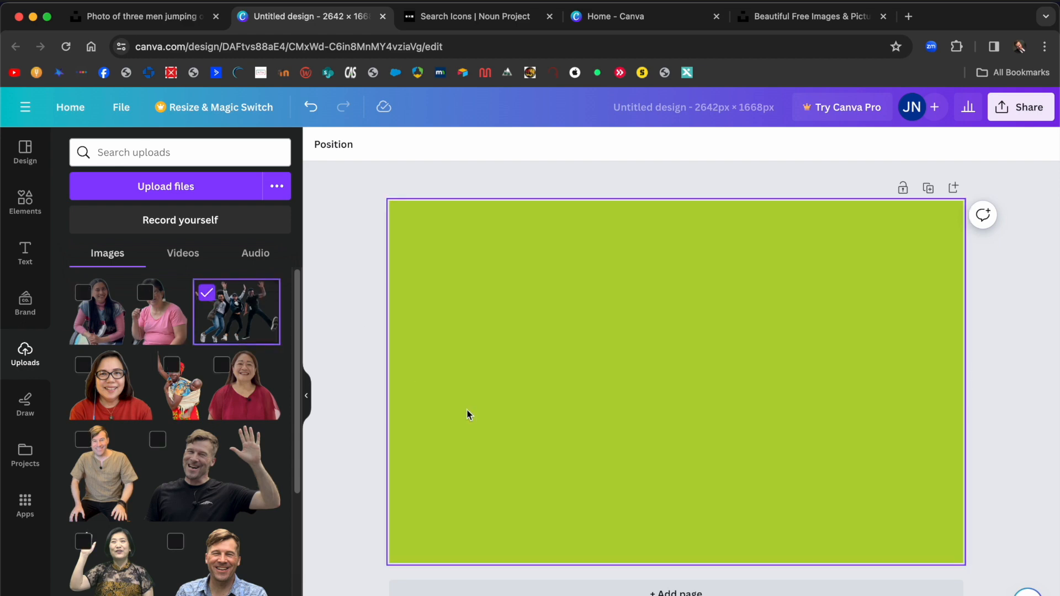
pyautogui.moveTo(240, 315); pyautogui.dragTo(620, 343)
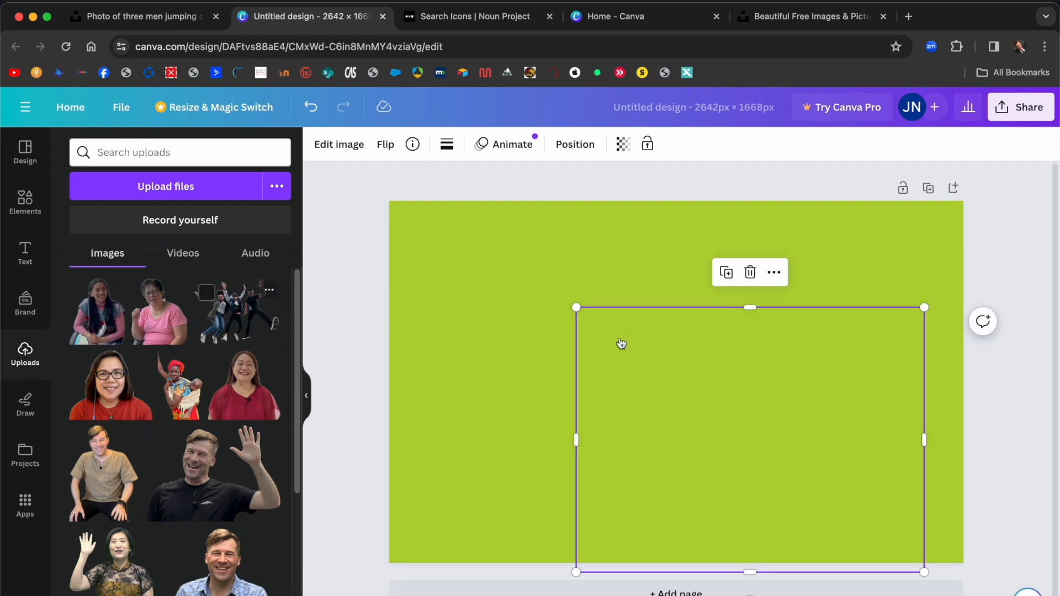
pyautogui.moveTo(766, 430); pyautogui.dragTo(677, 360)
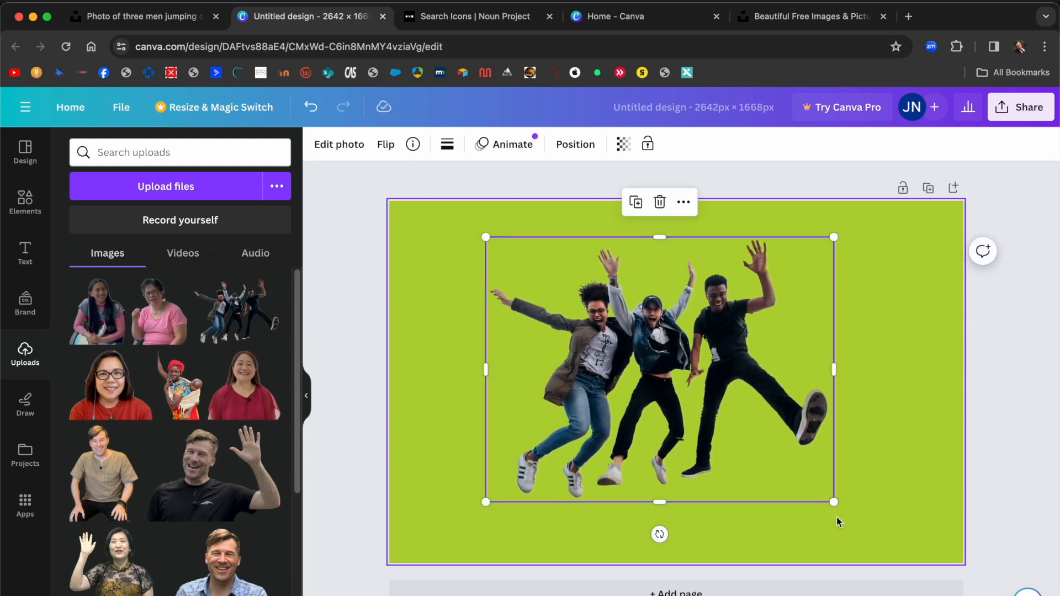
pyautogui.moveTo(836, 502); pyautogui.dragTo(892, 538)
pyautogui.moveTo(677, 381); pyautogui.dragTo(664, 368)
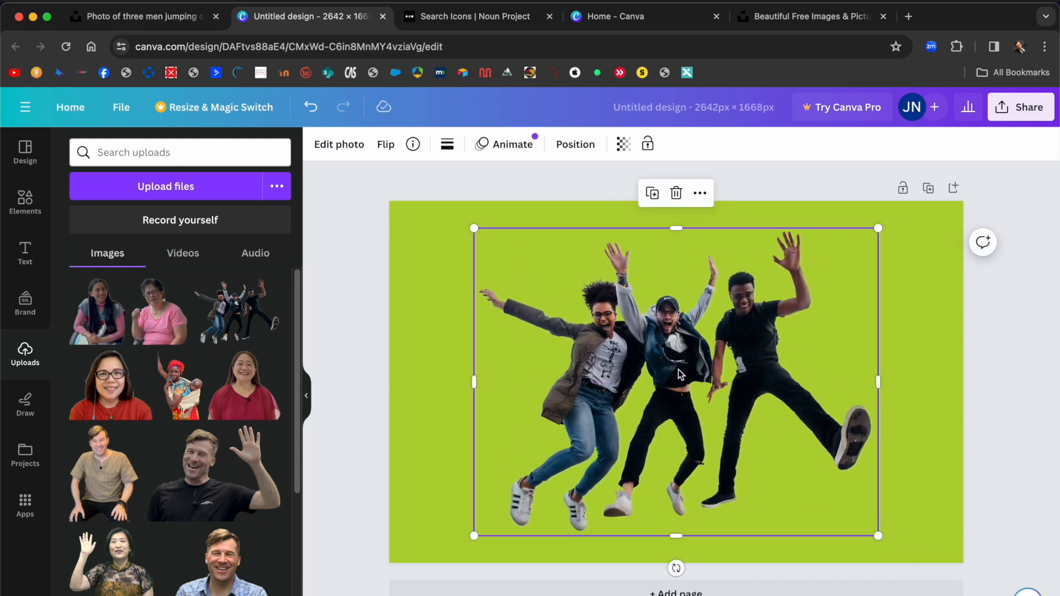
# Add an Outline shadow effect to the cutout of the jumping people and set its colour to white (#FFFFFF)
pyautogui.click(344, 152)
pyautogui.click(343, 153)
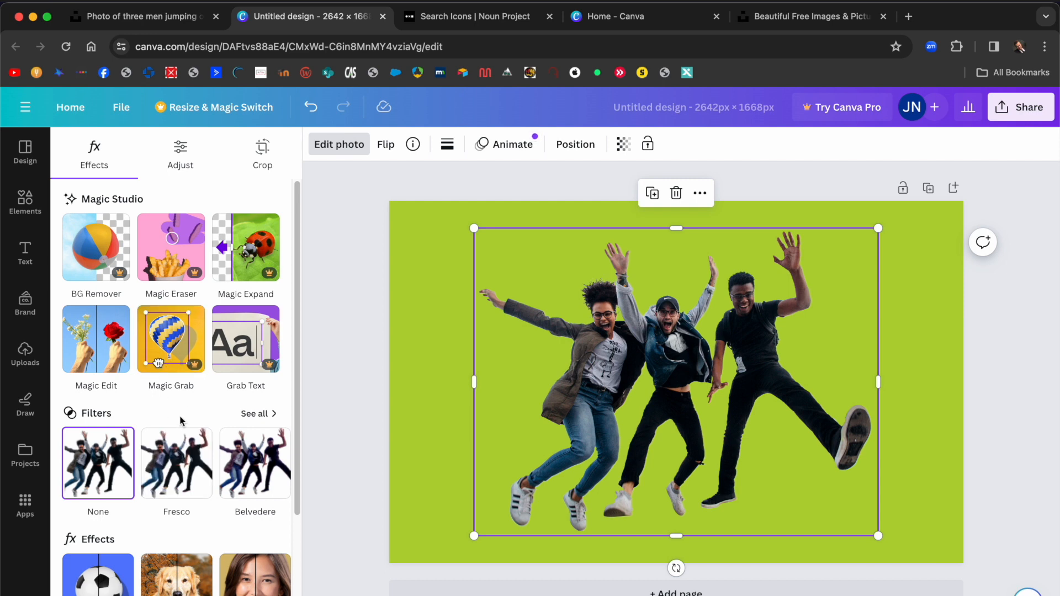
pyautogui.scroll(-3, 165, 398)
pyautogui.click(100, 496)
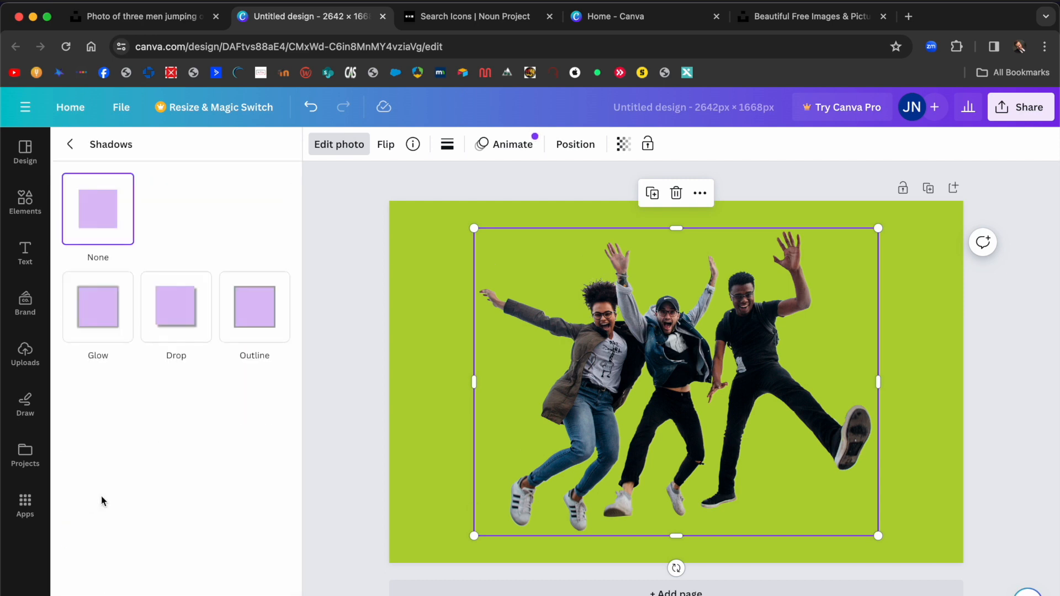
pyautogui.click(260, 309)
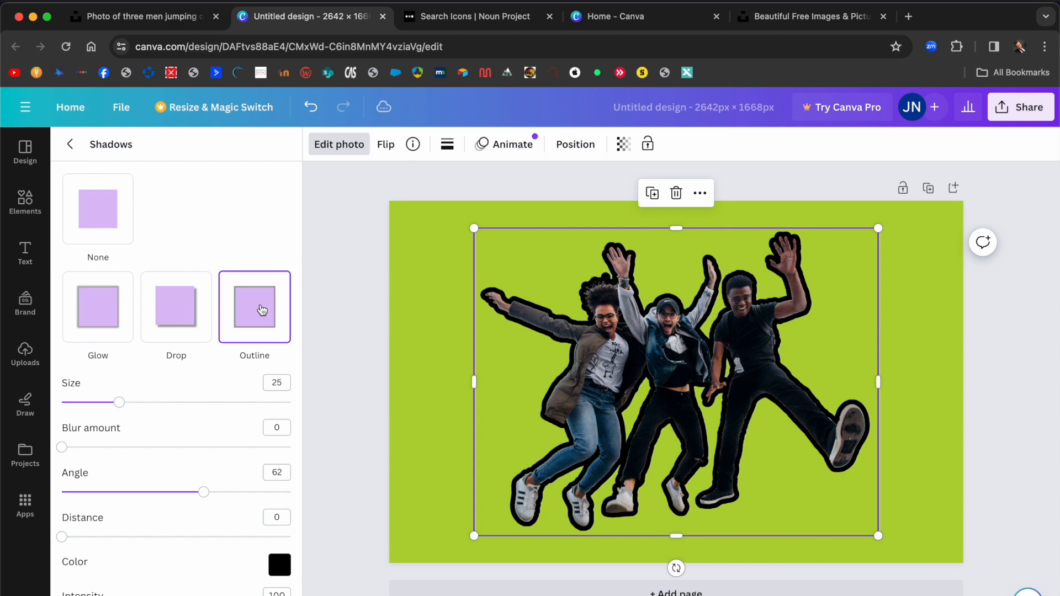
pyautogui.click(279, 564)
pyautogui.moveTo(282, 486); pyautogui.dragTo(278, 403)
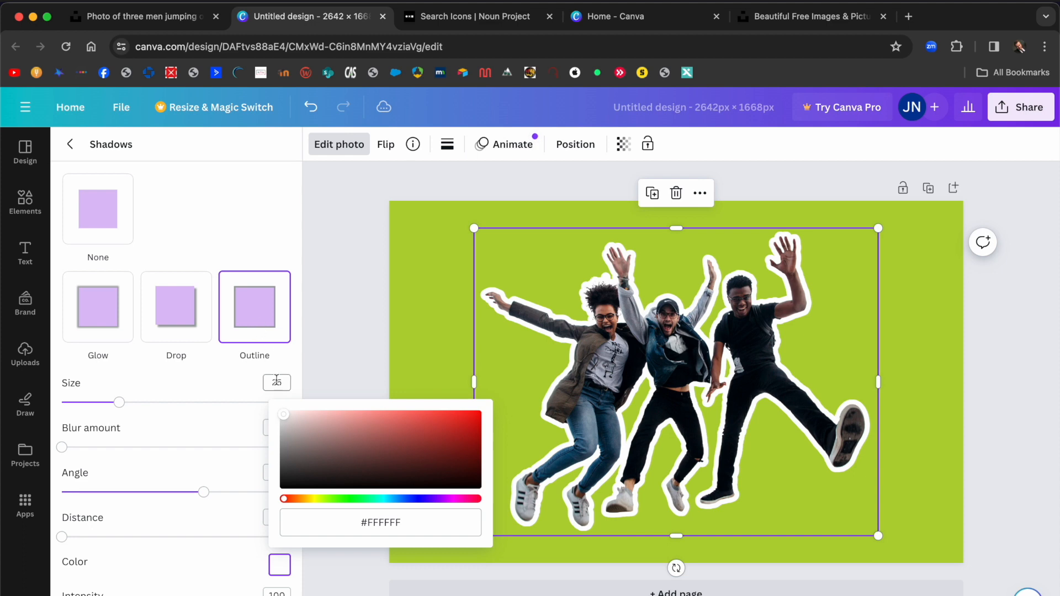
# Try an outline size of 40 on the cutout and undo the change
pyautogui.click(280, 382)
pyautogui.write('40')
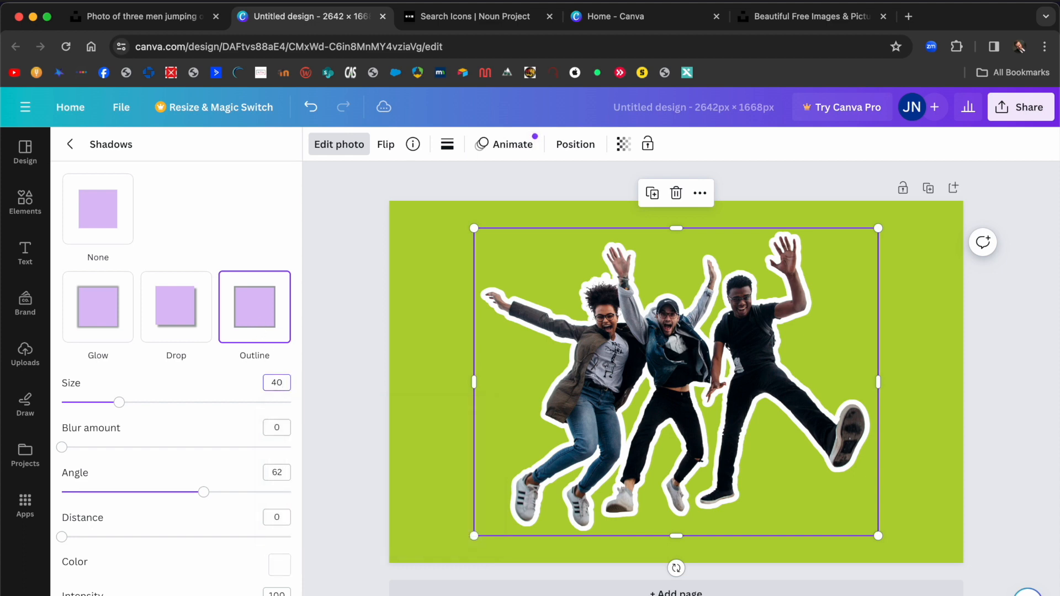
pyautogui.press('Return')
pyautogui.hotkey('ctrl', 'z')
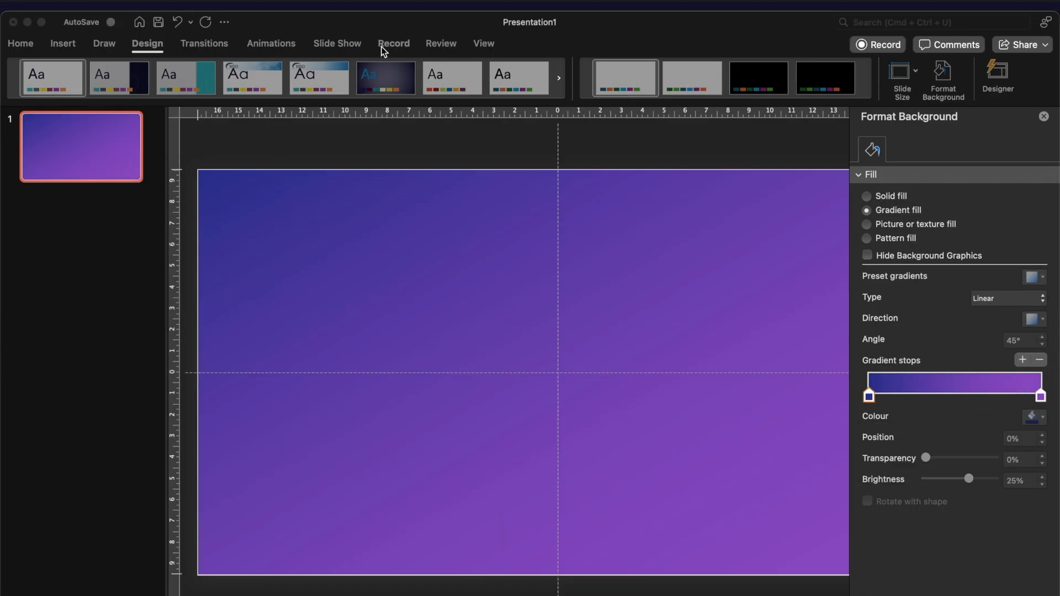
# Insert Jumping_WHITEoutline.png from the Desktop folder into the PowerPoint slide, over its right half
pyautogui.click(65, 595)
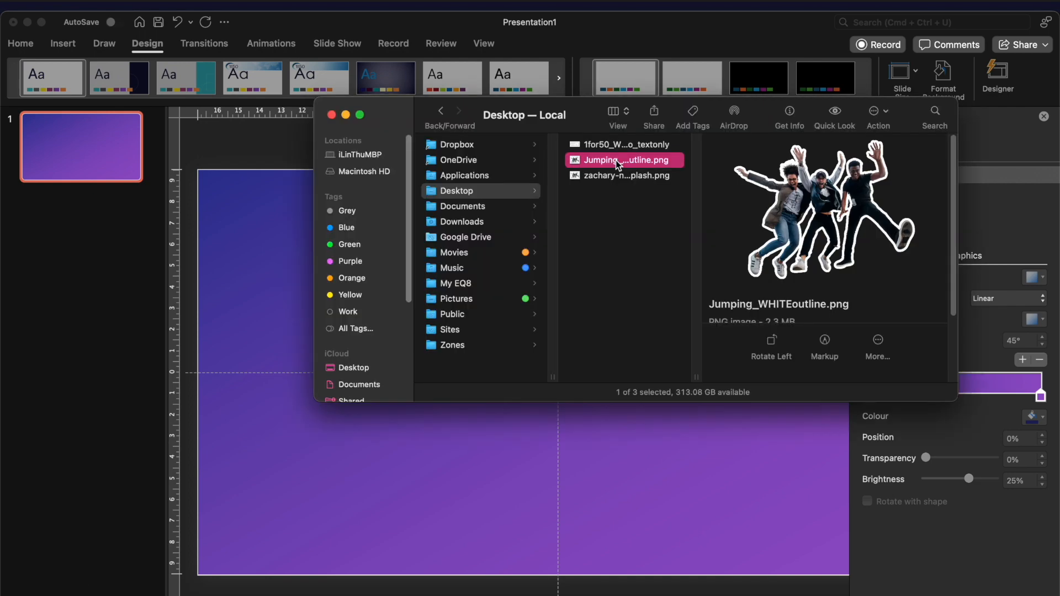
pyautogui.moveTo(619, 161); pyautogui.dragTo(707, 486)
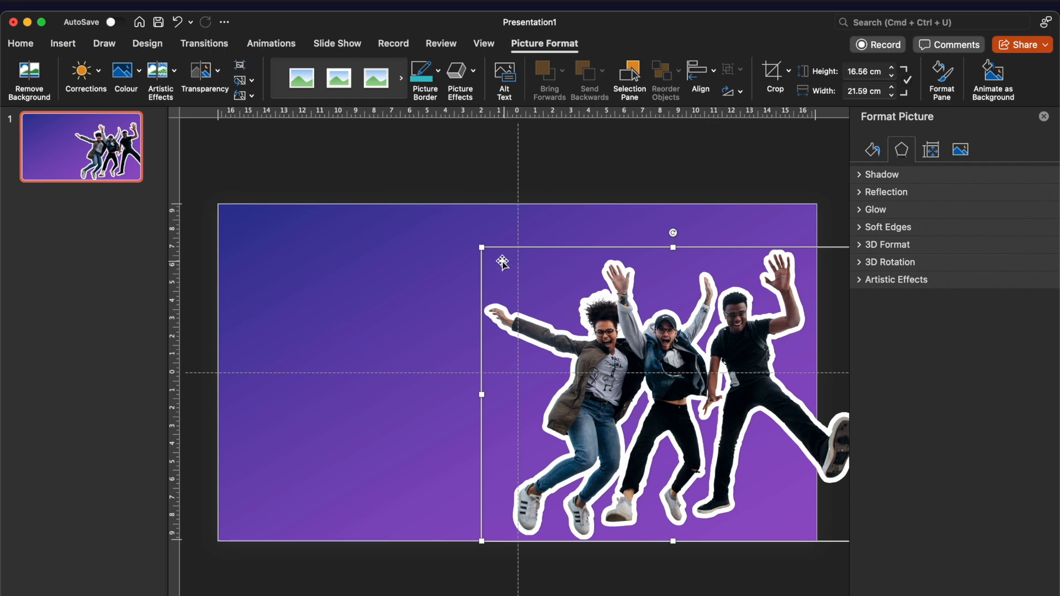
# Enlarge the jumping people picture proportionally to about 18.23 × 23.75 cm, undoing a vertical stretch made along the way
pyautogui.moveTo(481, 247)
pyautogui.mouseDown()
pyautogui.moveTo(425, 213)
pyautogui.moveTo(477, 259)
pyautogui.mouseUp()
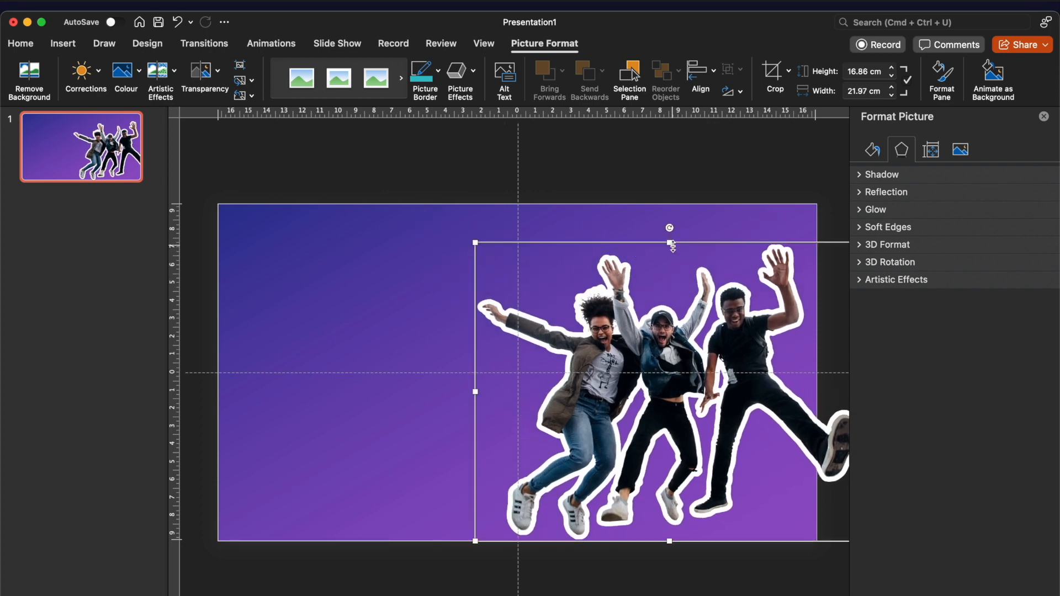
pyautogui.moveTo(670, 243); pyautogui.dragTo(674, 177)
pyautogui.press('super+z')
pyautogui.moveTo(476, 243); pyautogui.dragTo(445, 246)
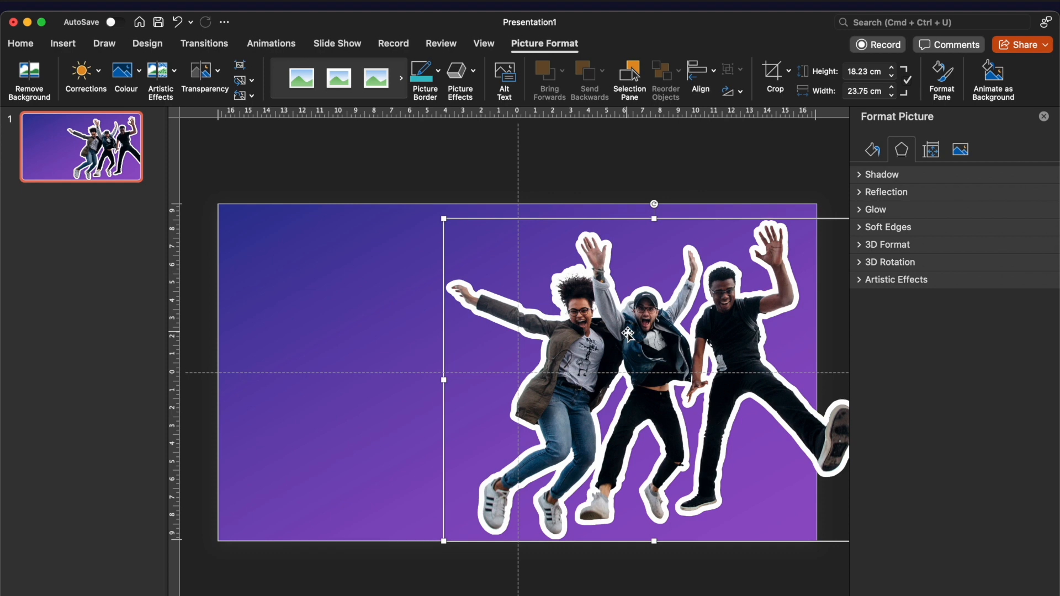
# Try lowering the picture so the feet extend past the slide's lower edge, previewing it in a slide show
pyautogui.moveTo(628, 332); pyautogui.dragTo(626, 352)
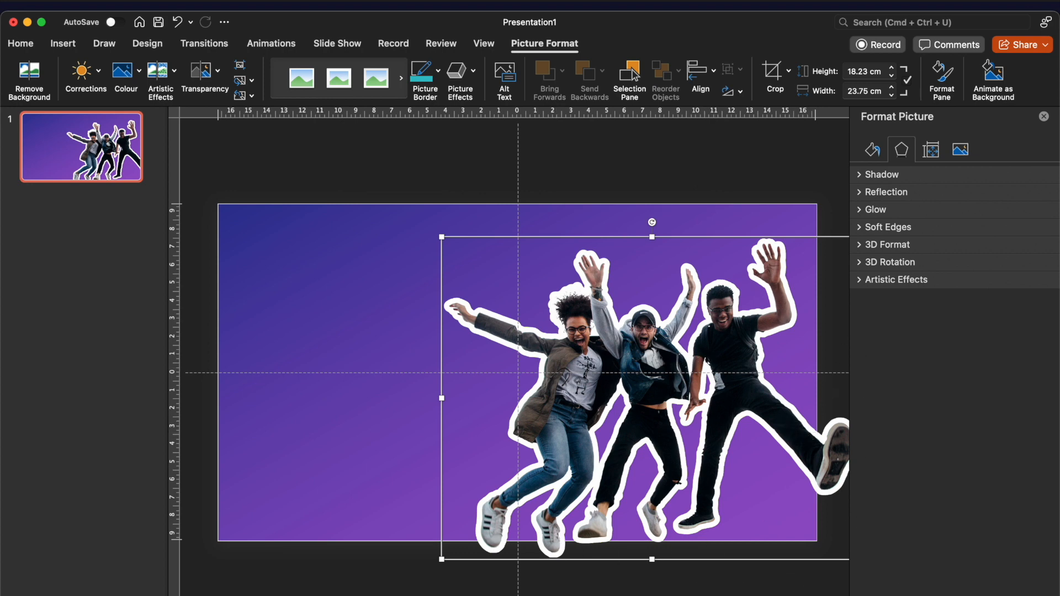
pyautogui.press('super+Return')
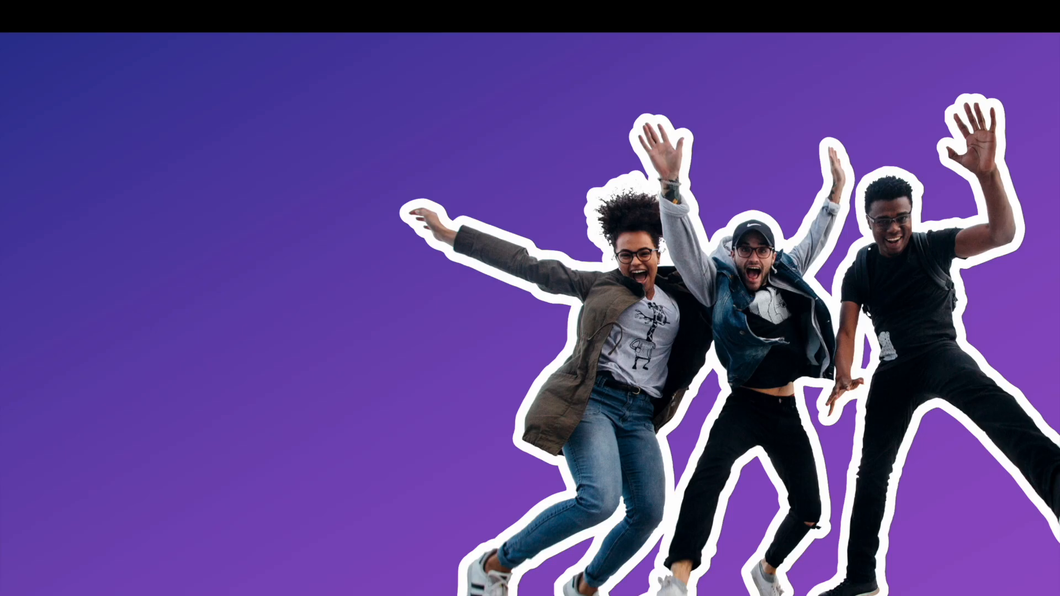
pyautogui.press('Escape')
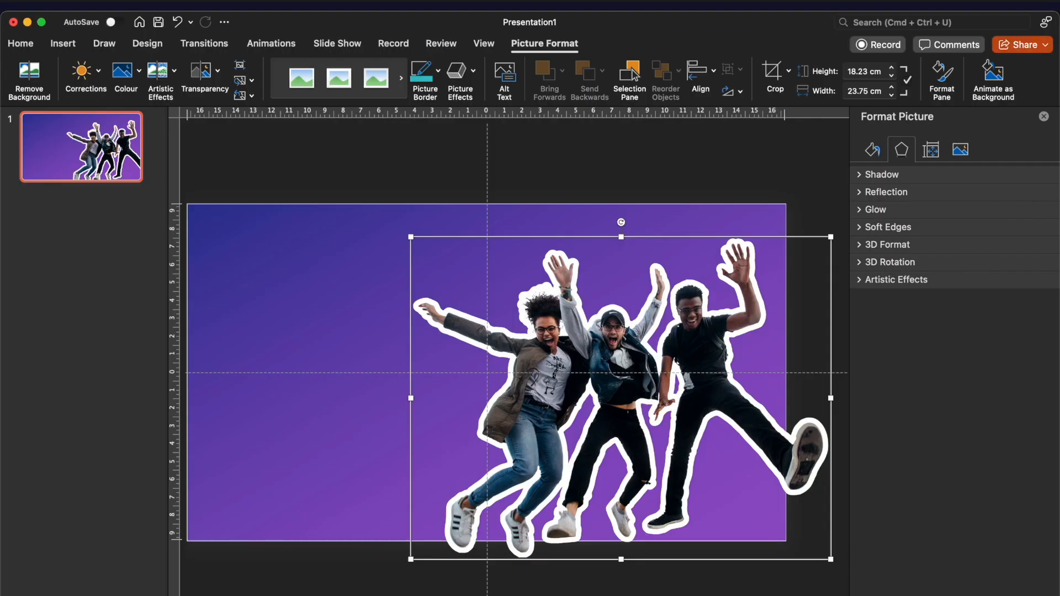
pyautogui.moveTo(593, 345); pyautogui.dragTo(599, 364)
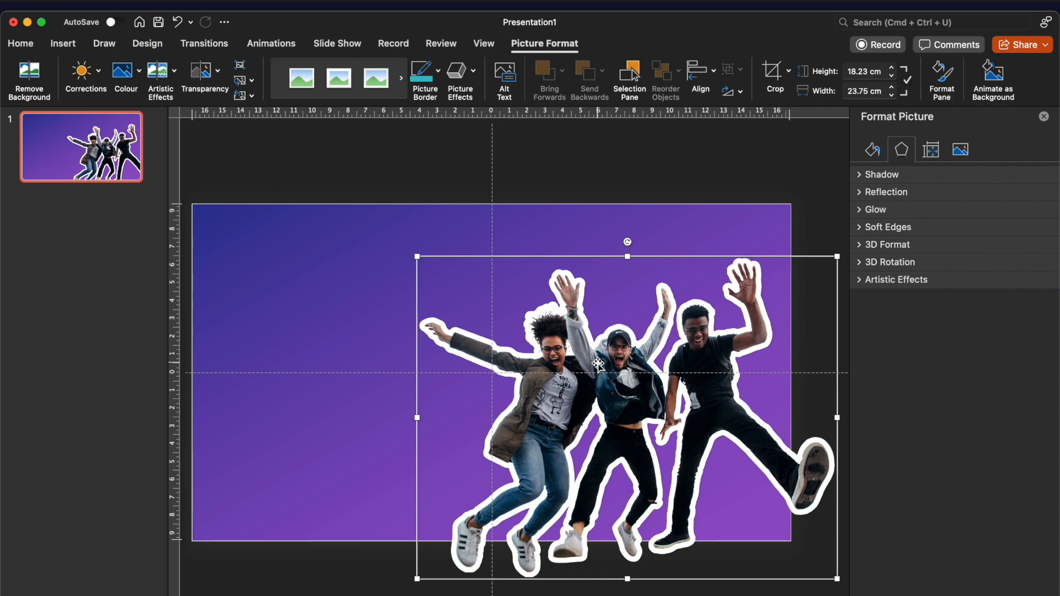
# Raise the picture, shrink it to about 17.22 × 22.44 cm and shift it left so all three people fit inside the slide
pyautogui.moveTo(599, 365); pyautogui.dragTo(593, 326)
pyautogui.moveTo(413, 220); pyautogui.dragTo(440, 236)
pyautogui.moveTo(607, 338); pyautogui.dragTo(551, 341)
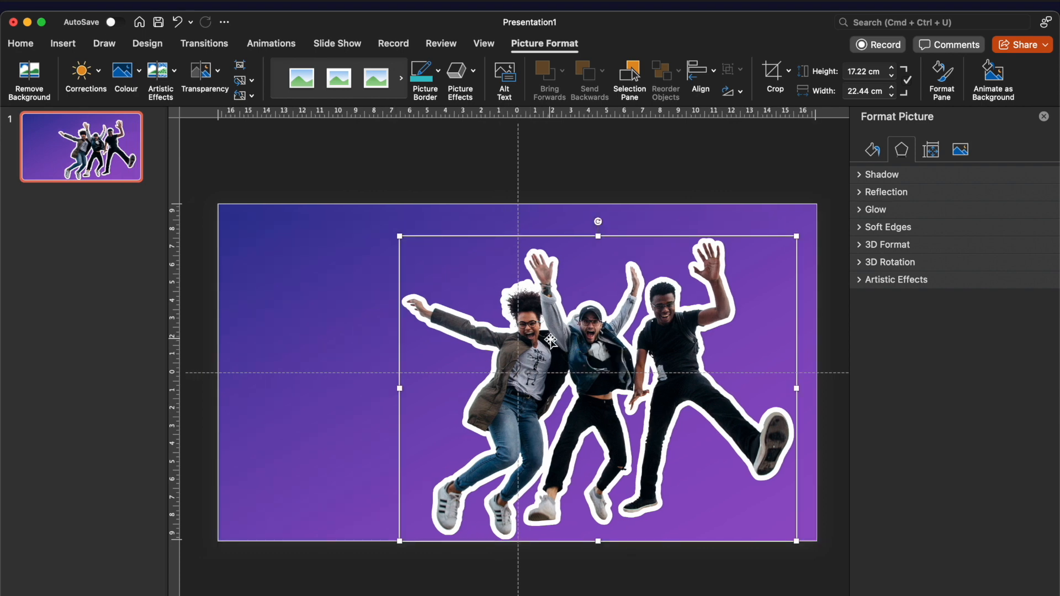
pyautogui.moveTo(400, 236); pyautogui.dragTo(412, 237)
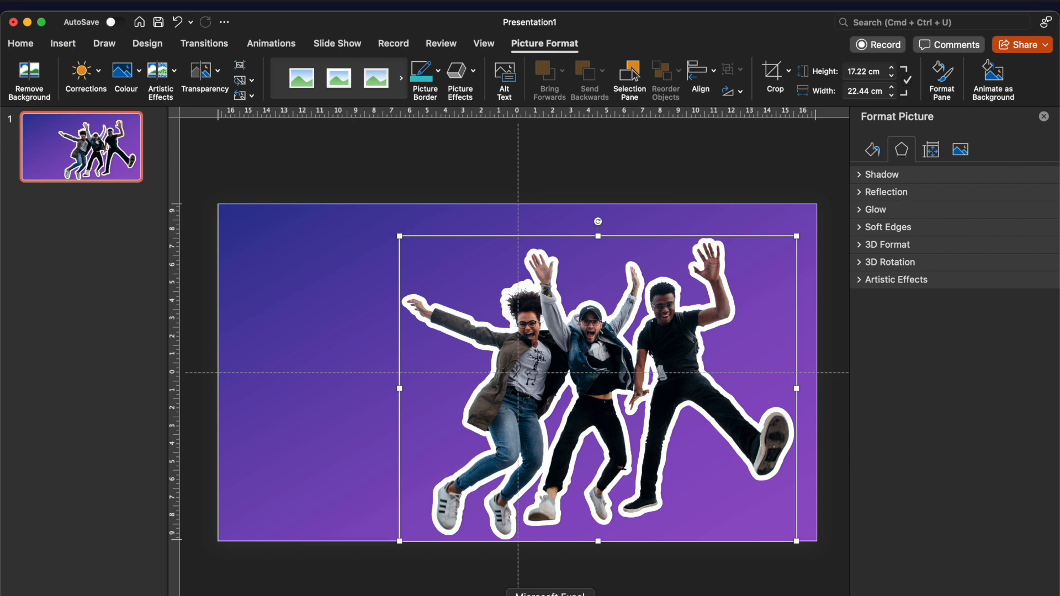
# Paste the "It's time to CELEBRATE!" event text with its meeting link and passcode, and place it in the slide's lower-left area
pyautogui.click(296, 355)
pyautogui.press('super+v')
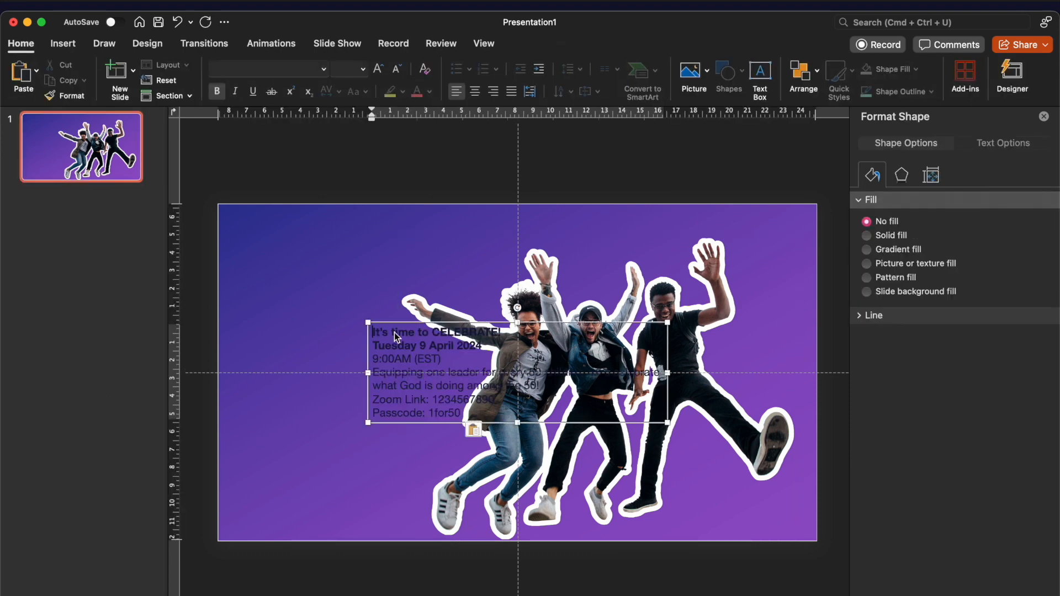
pyautogui.moveTo(400, 324); pyautogui.dragTo(294, 378)
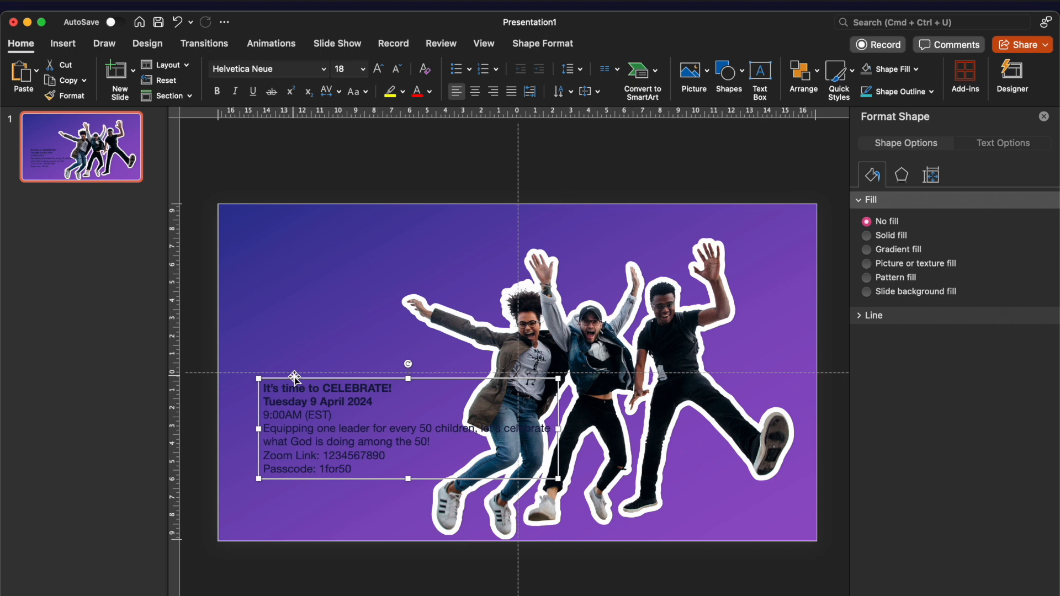
# Set the event text's font to Avenir Next and its colour to white
pyautogui.click(324, 69)
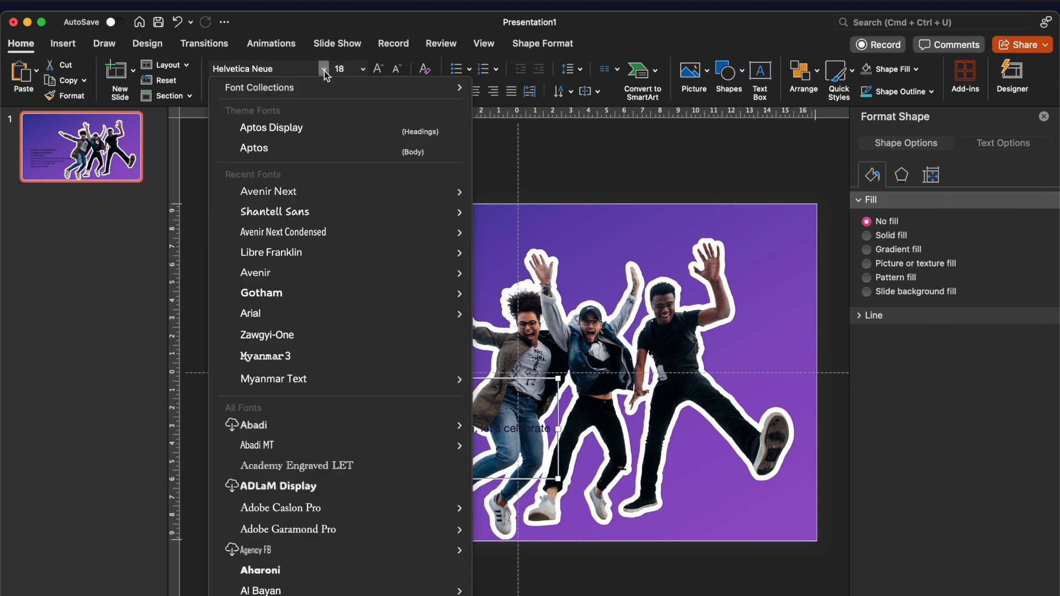
pyautogui.moveTo(375, 191)
pyautogui.click(512, 189)
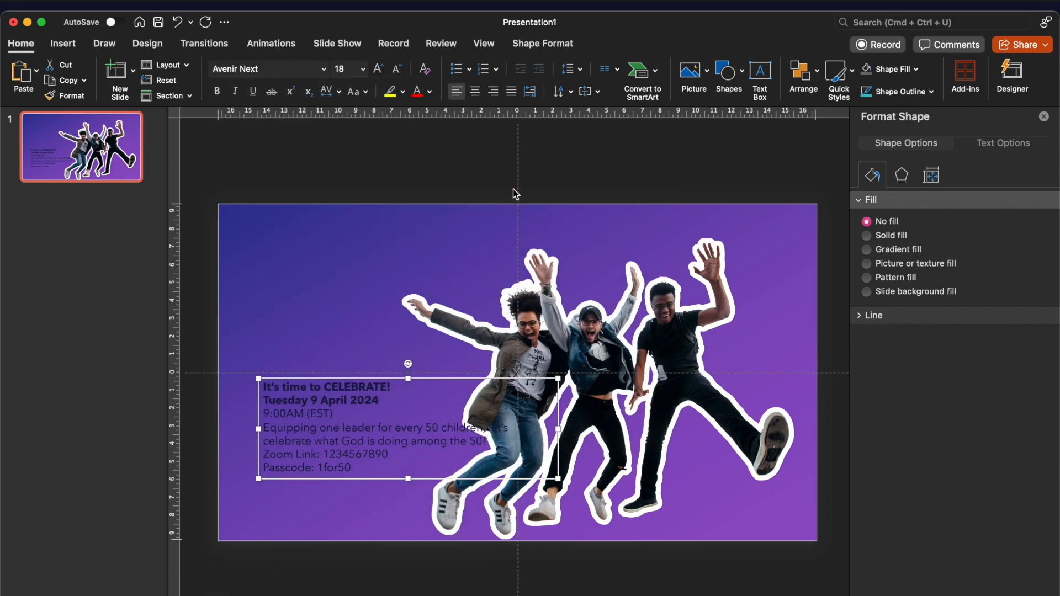
pyautogui.click(430, 92)
pyautogui.click(421, 132)
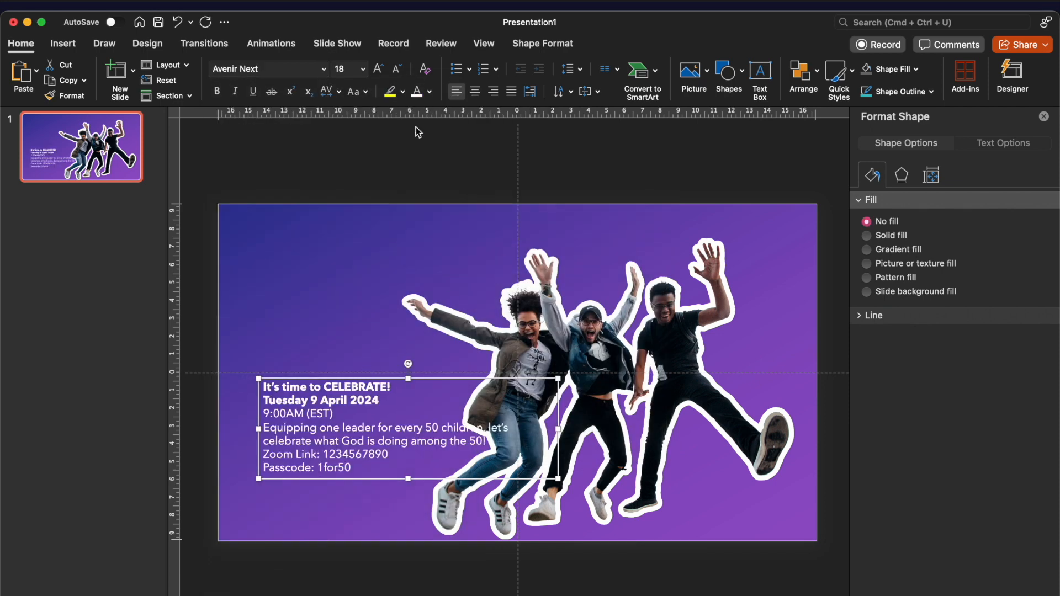
# Copy the heading, date and time lines into a new text box in the slide's upper-left area, and shift the people picture right
pyautogui.click(396, 401)
pyautogui.moveTo(336, 414); pyautogui.dragTo(267, 393)
pyautogui.press('super+c')
pyautogui.click(290, 272)
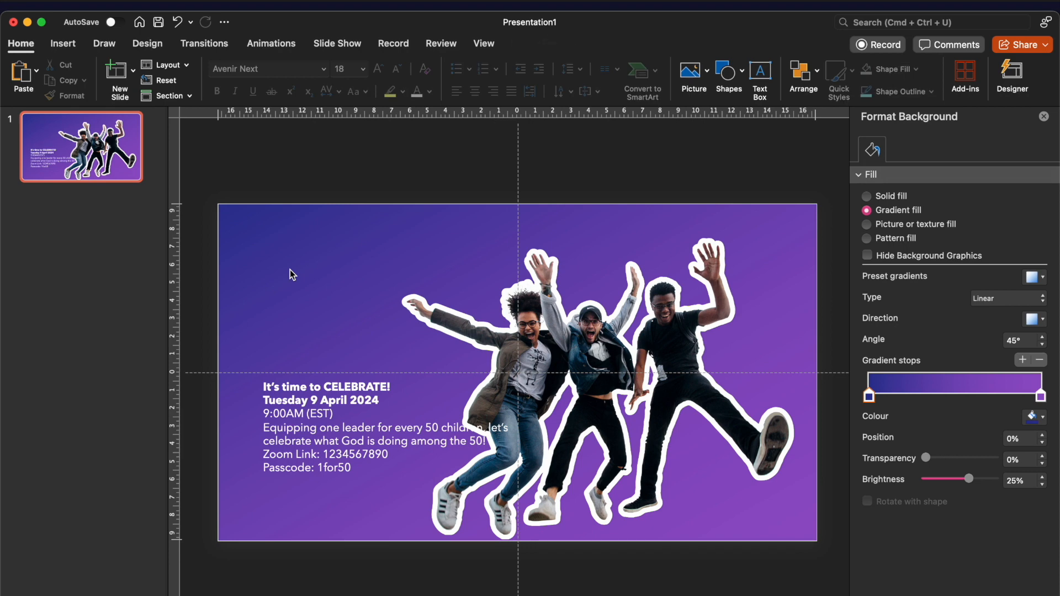
pyautogui.press('super+v')
pyautogui.moveTo(412, 348); pyautogui.dragTo(307, 251)
pyautogui.click(418, 345)
# Enlarge the new text box's heading, date and time to 32 pt
pyautogui.click(379, 71)
pyautogui.click(378, 72)
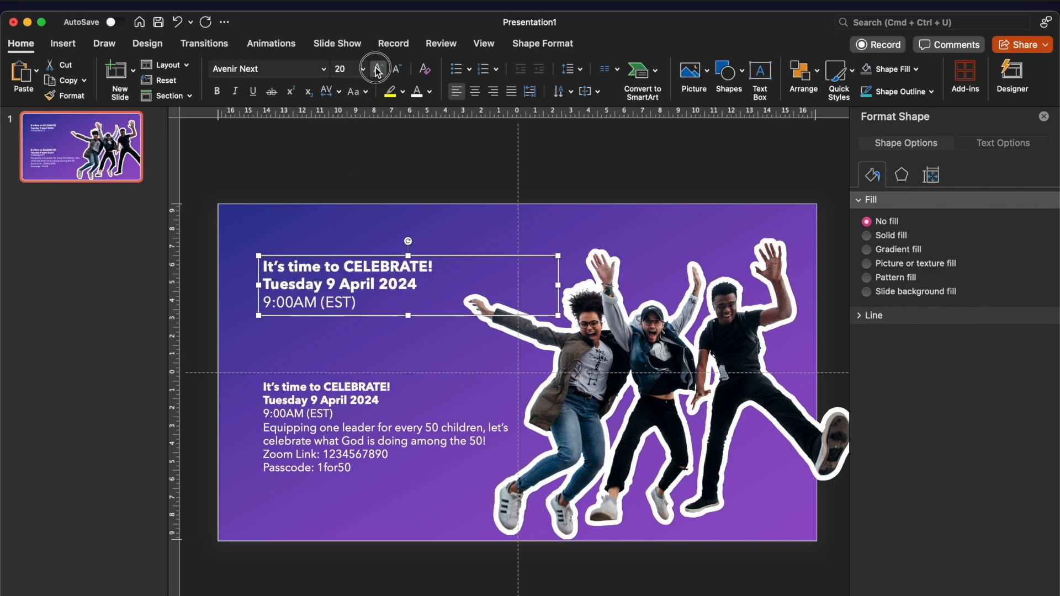
pyautogui.click(378, 72)
pyautogui.click(379, 72)
# Delete the duplicated heading, date and time lines from the original lower text box
pyautogui.click(359, 399)
pyautogui.moveTo(361, 415); pyautogui.dragTo(284, 421)
pyautogui.press('BackSpace')
# Put "CELEBRATE!" on its own tab-indented line and enlarge it to 60 pt
pyautogui.click(304, 294)
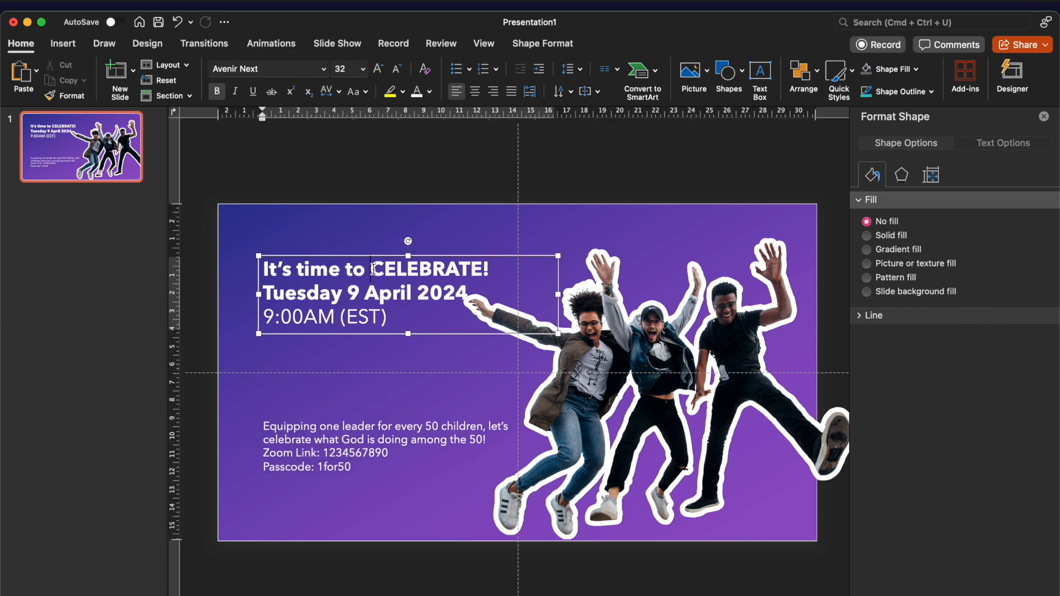
pyautogui.press('Return')
pyautogui.tripleClick(301, 294)
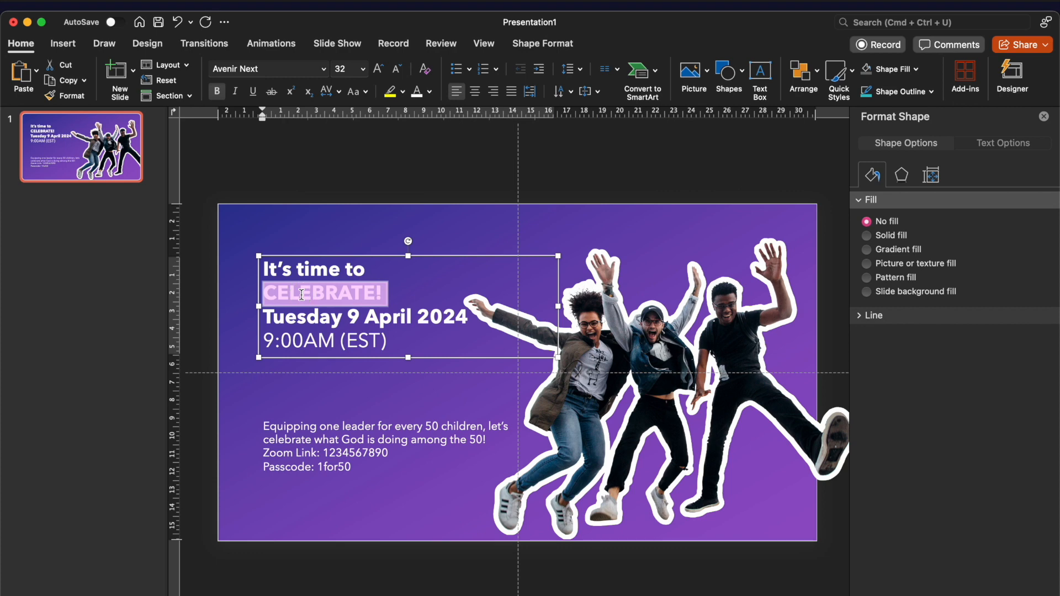
pyautogui.click(380, 70)
pyautogui.click(380, 70)
pyautogui.click(380, 70)
pyautogui.click(380, 71)
pyautogui.click(380, 71)
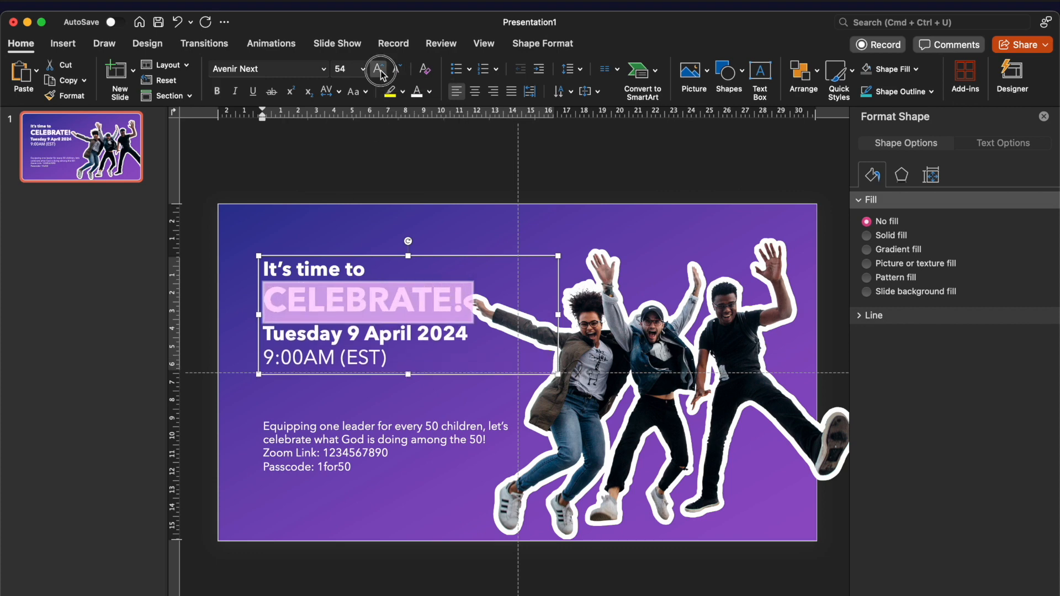
pyautogui.click(380, 71)
pyautogui.click(268, 300)
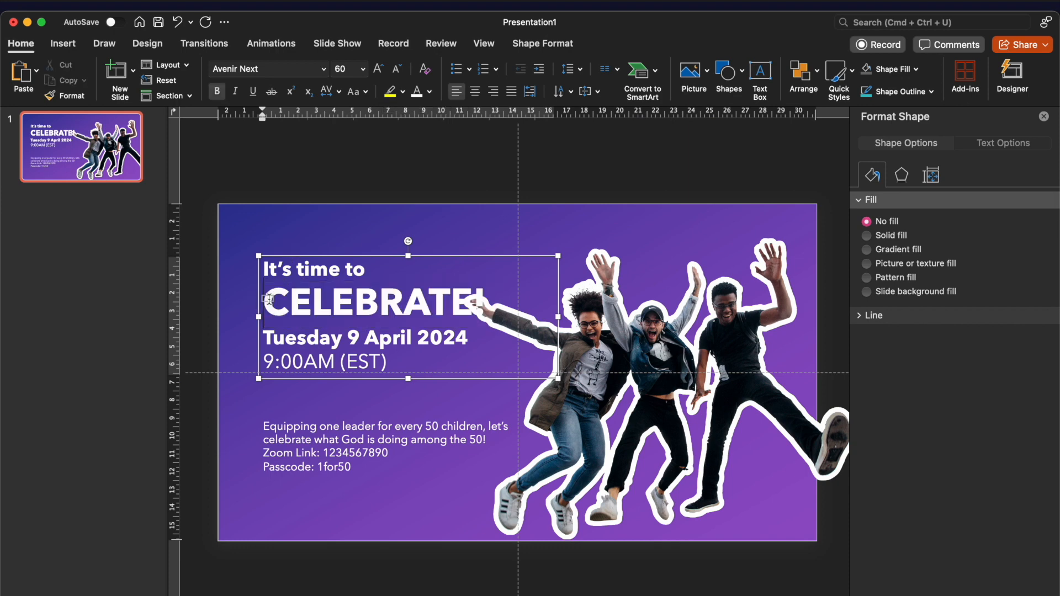
pyautogui.press('Tab')
# Set "It's time to" to non-bold 28 pt and nudge the heading text box slightly up and left
pyautogui.tripleClick(328, 260)
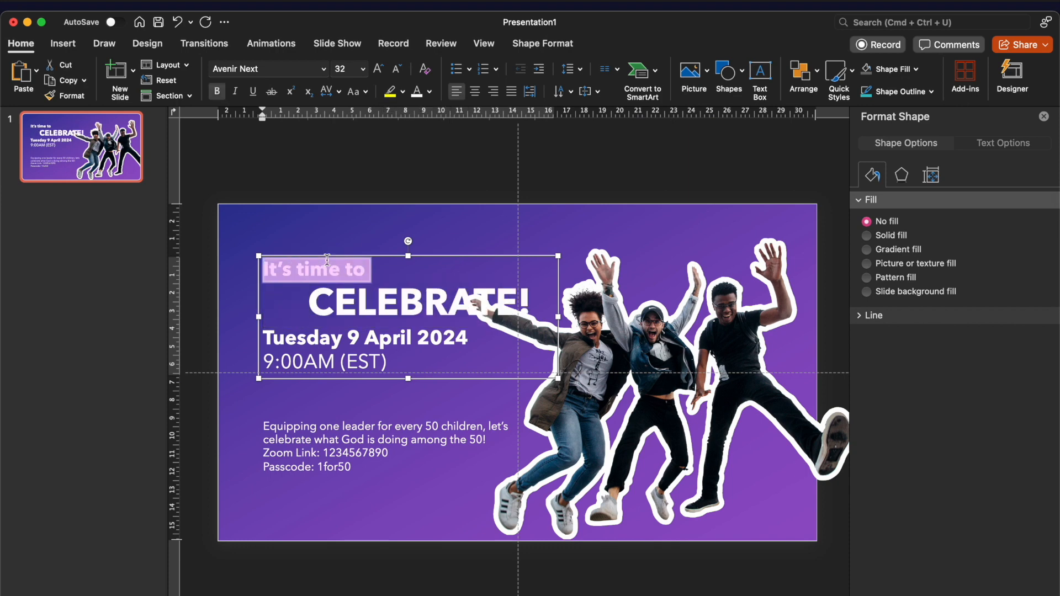
pyautogui.click(397, 70)
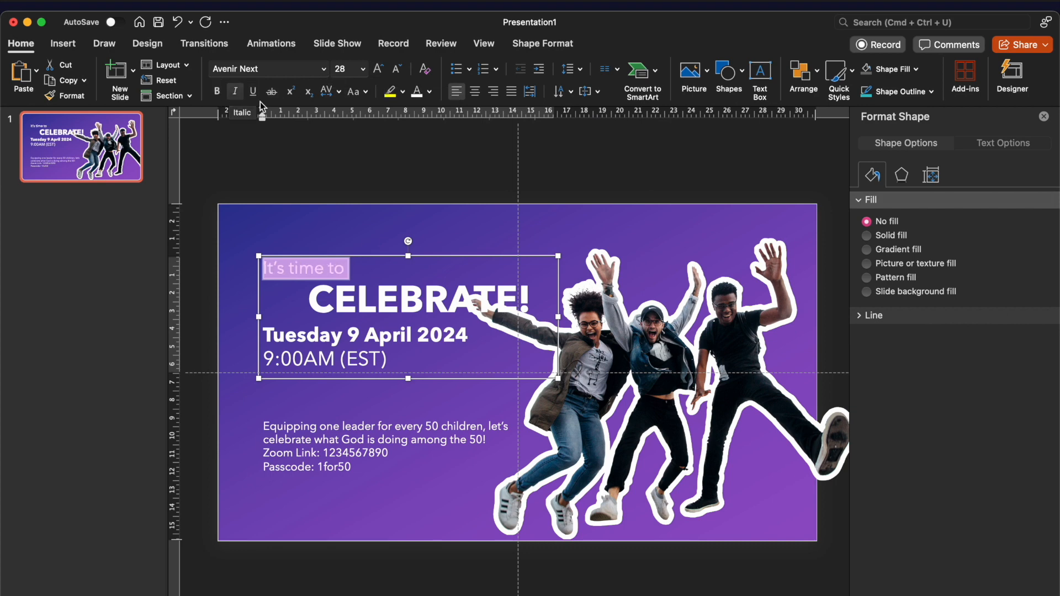
pyautogui.moveTo(381, 255); pyautogui.dragTo(370, 249)
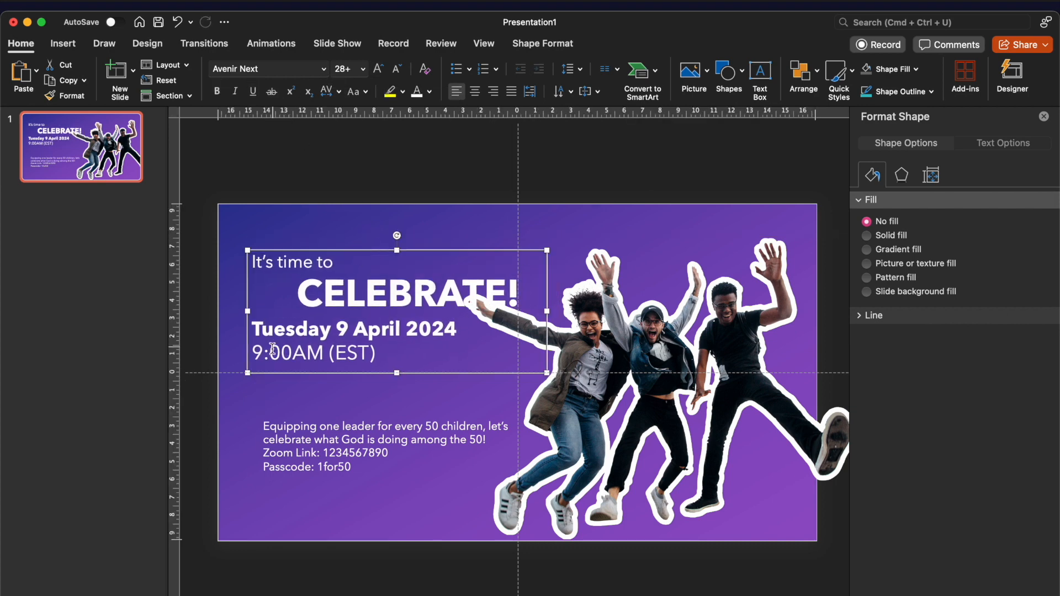
# Reduce the date and time lines below "CELEBRATE!" to 28 pt
pyautogui.click(273, 330)
pyautogui.moveTo(259, 333); pyautogui.dragTo(402, 355)
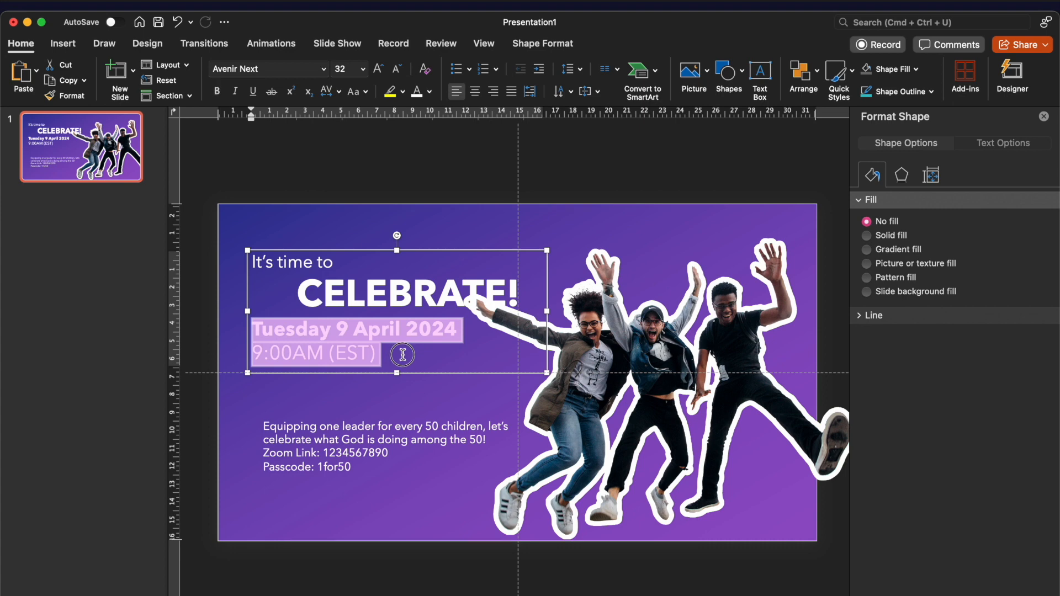
pyautogui.click(396, 69)
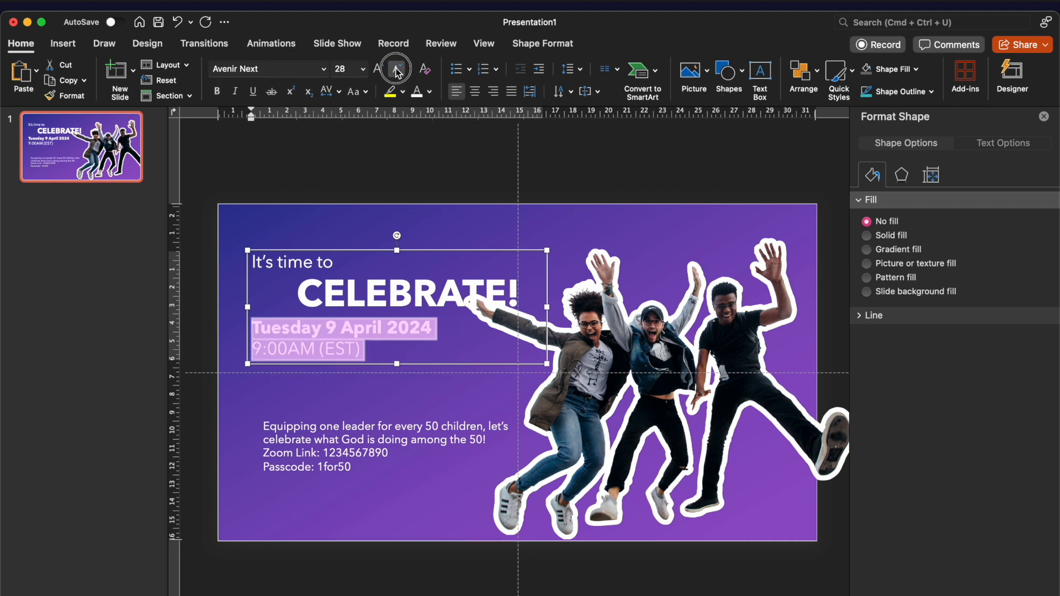
pyautogui.click(396, 68)
pyautogui.click(380, 68)
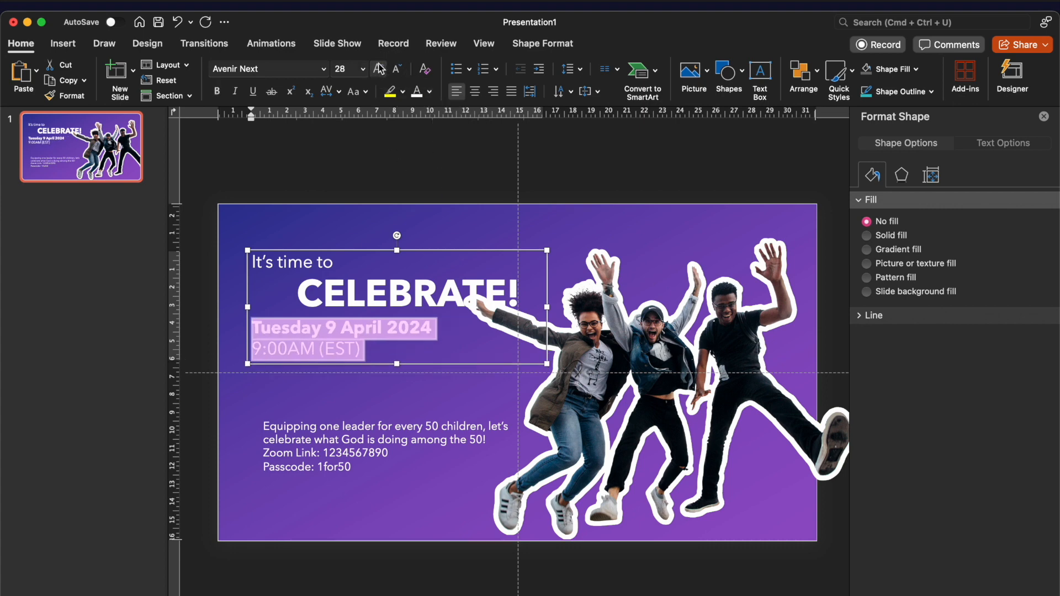
# Colour both heading lines, "It's time to" and "CELEBRATE!", with the theme's yellow
pyautogui.click(393, 299)
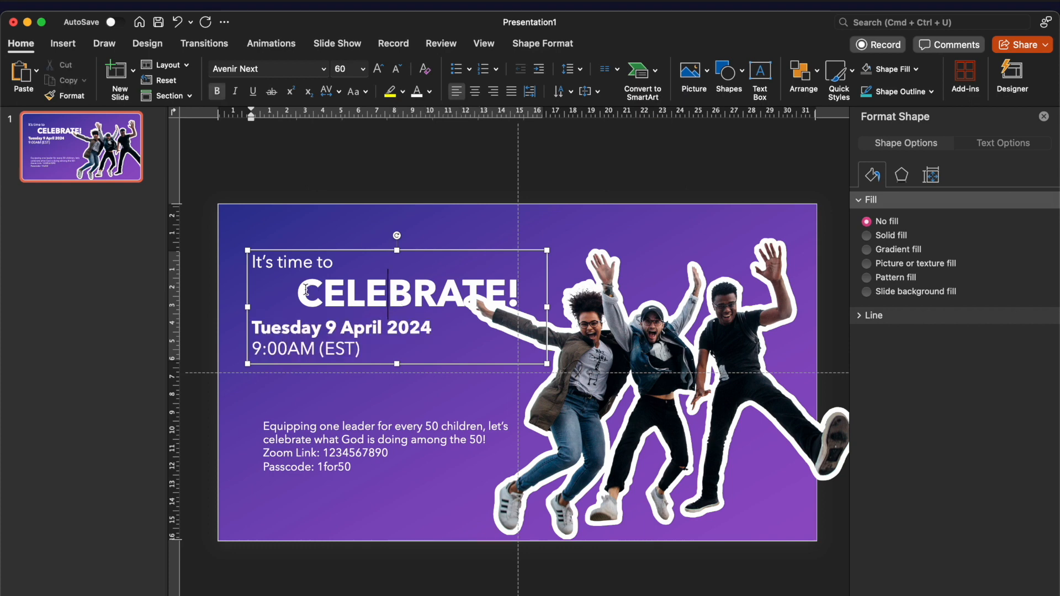
pyautogui.moveTo(307, 289); pyautogui.dragTo(527, 295)
pyautogui.click(365, 275)
pyautogui.tripleClick(256, 263)
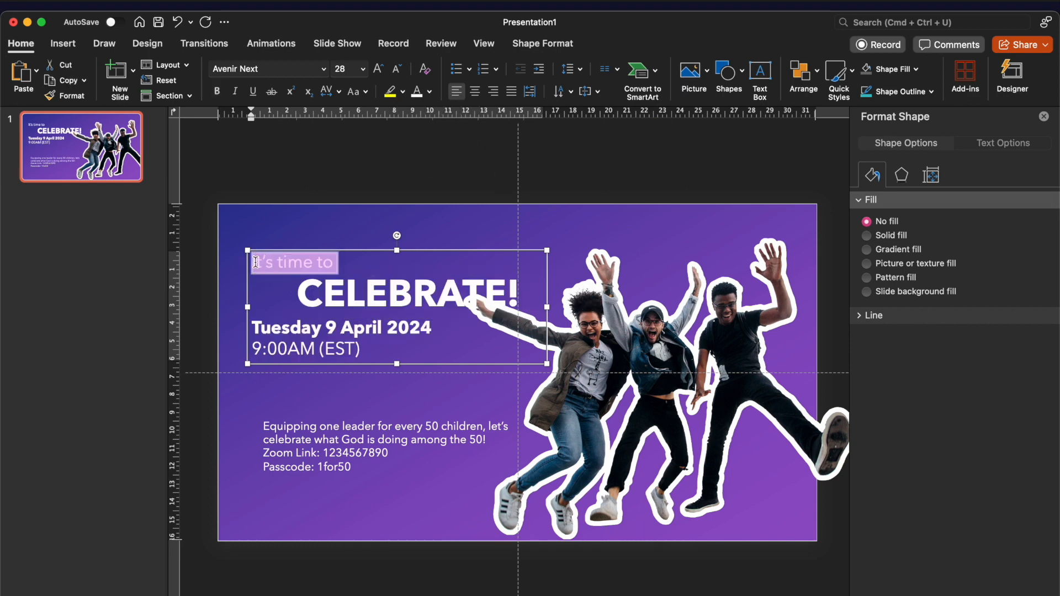
pyautogui.keyDown('shift'); pyautogui.click(330, 291); pyautogui.keyUp('shift')
pyautogui.click(534, 294)
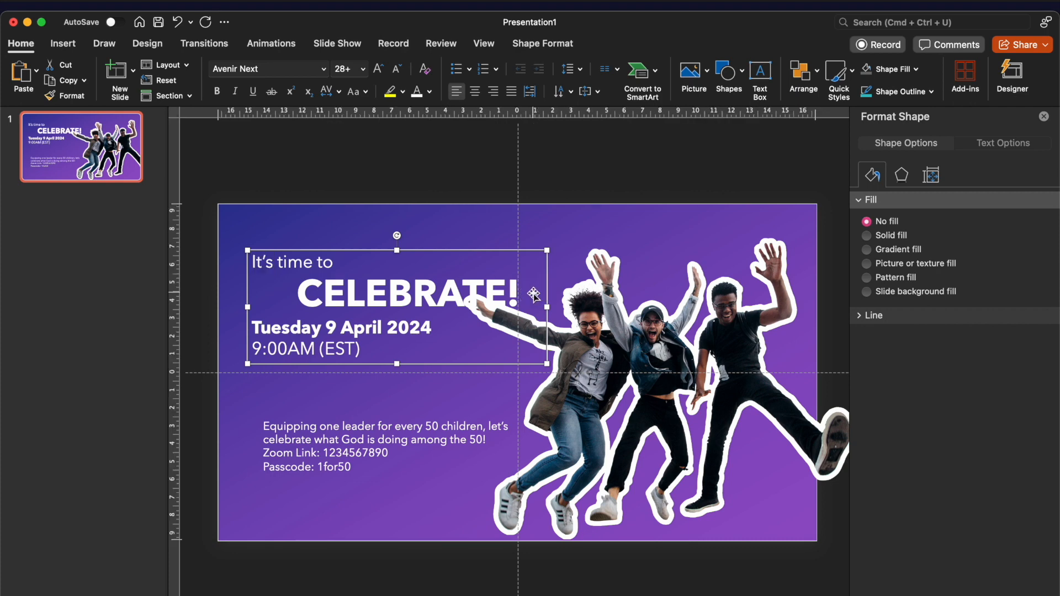
pyautogui.moveTo(515, 289); pyautogui.dragTo(253, 258)
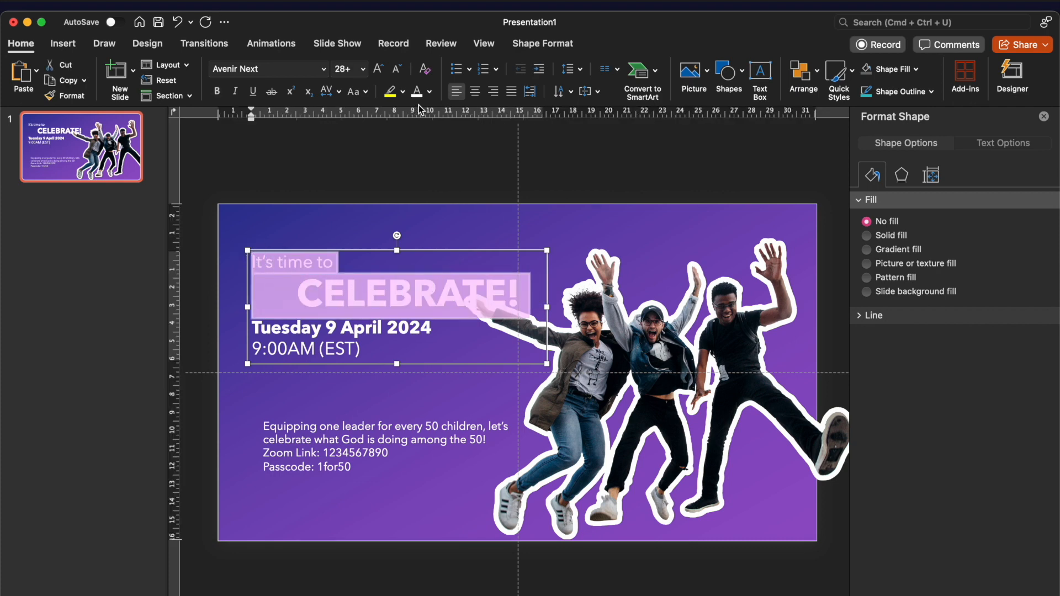
pyautogui.click(430, 92)
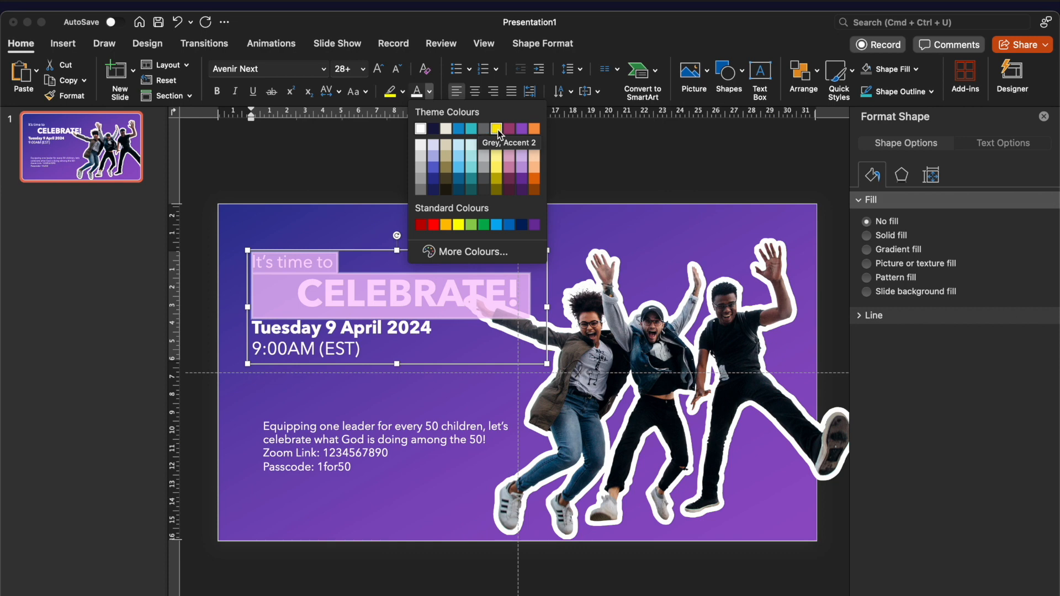
pyautogui.click(478, 126)
pyautogui.click(545, 201)
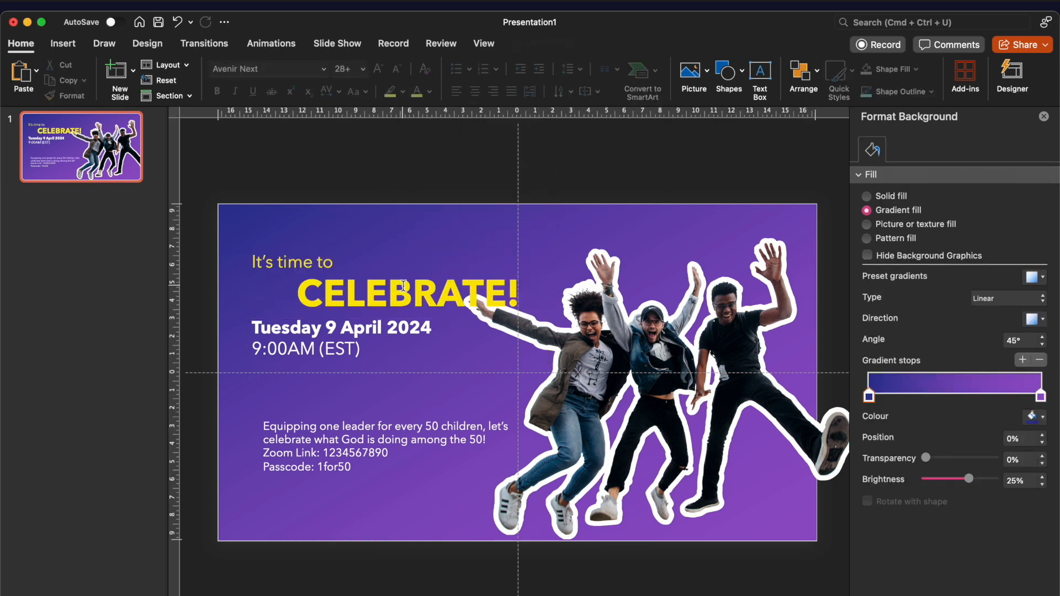
# Lower the people picture so it clears the heading, and align the lower text box with the heading box's left edge
pyautogui.click(448, 287)
pyautogui.moveTo(627, 363); pyautogui.dragTo(635, 390)
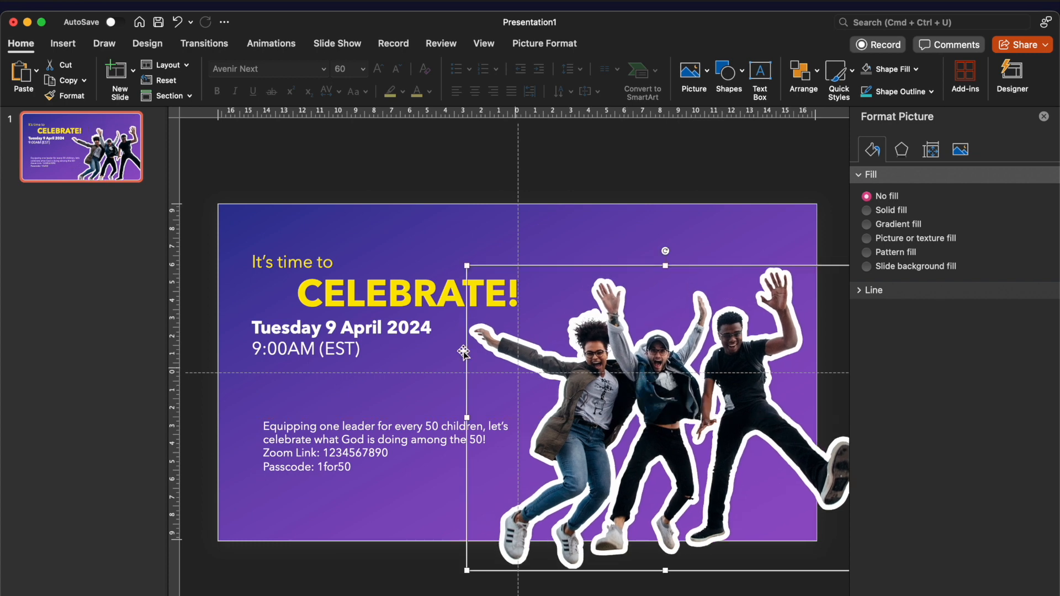
pyautogui.click(365, 298)
pyautogui.click(334, 420)
pyautogui.moveTo(302, 421); pyautogui.dragTo(290, 411)
# Add a blank line after the "Equipping one leader for every 50 children" sentence and right-align that sentence
pyautogui.click(474, 429)
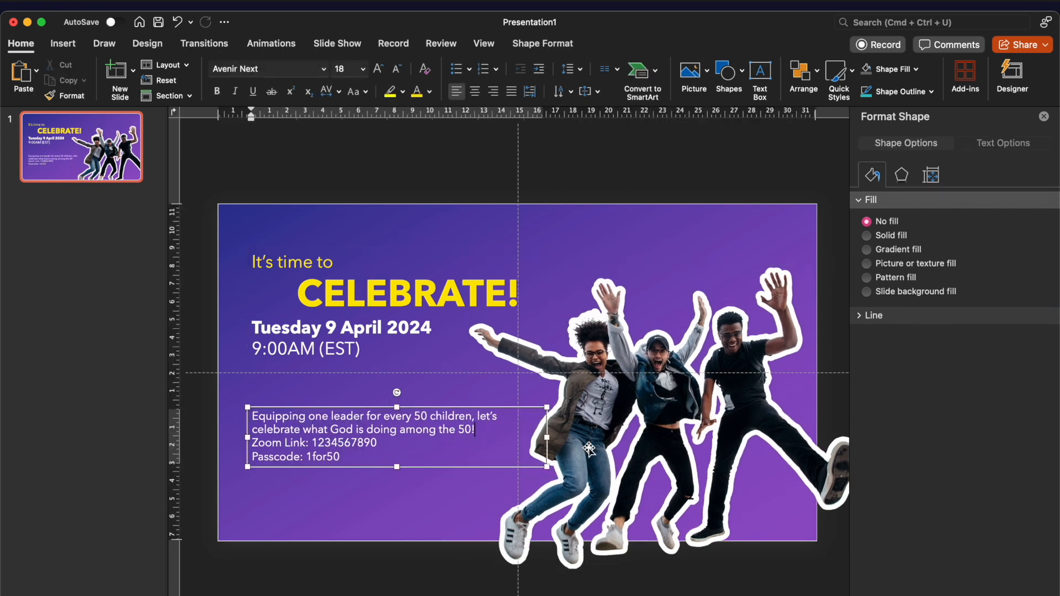
pyautogui.press('Return')
pyautogui.moveTo(254, 418); pyautogui.dragTo(479, 430)
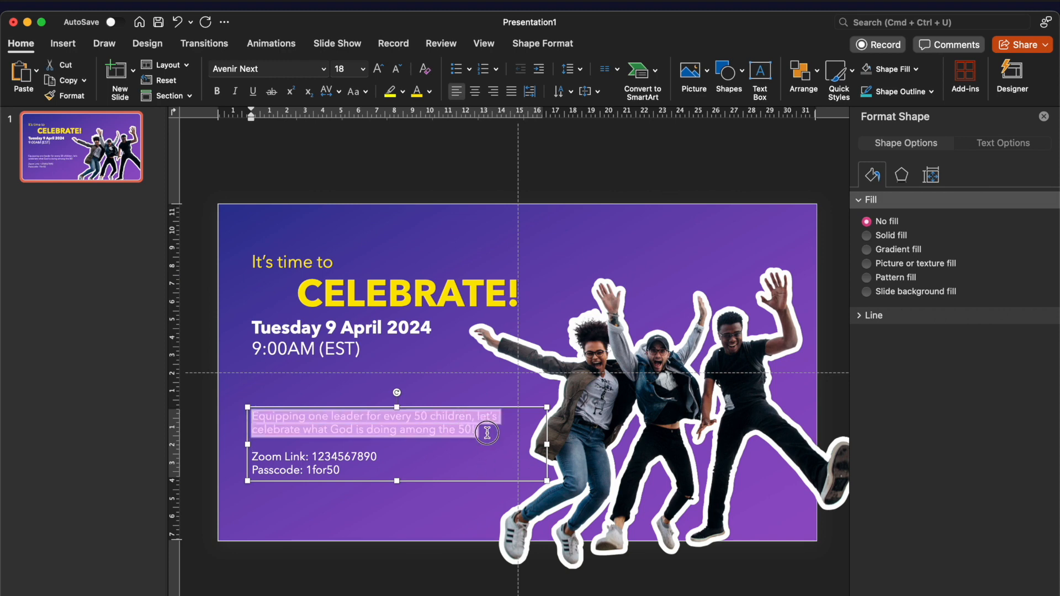
pyautogui.click(494, 92)
# Narrow the lower text box to end at the slide's vertical centre line, and enlarge the "Equipping one leader" sentence by two size steps
pyautogui.moveTo(545, 446); pyautogui.dragTo(518, 445)
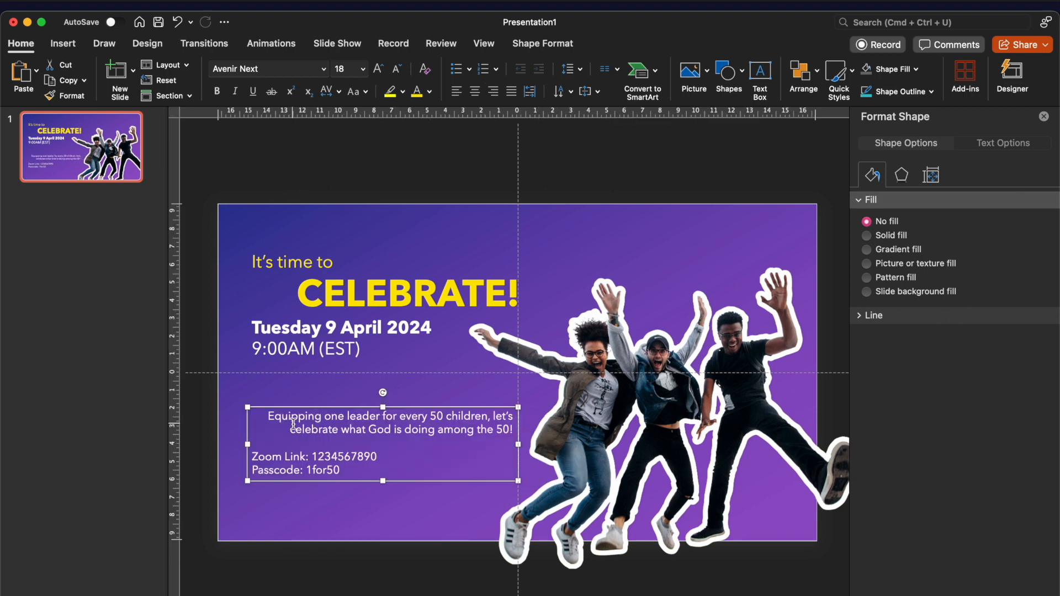
pyautogui.moveTo(271, 415); pyautogui.dragTo(454, 440)
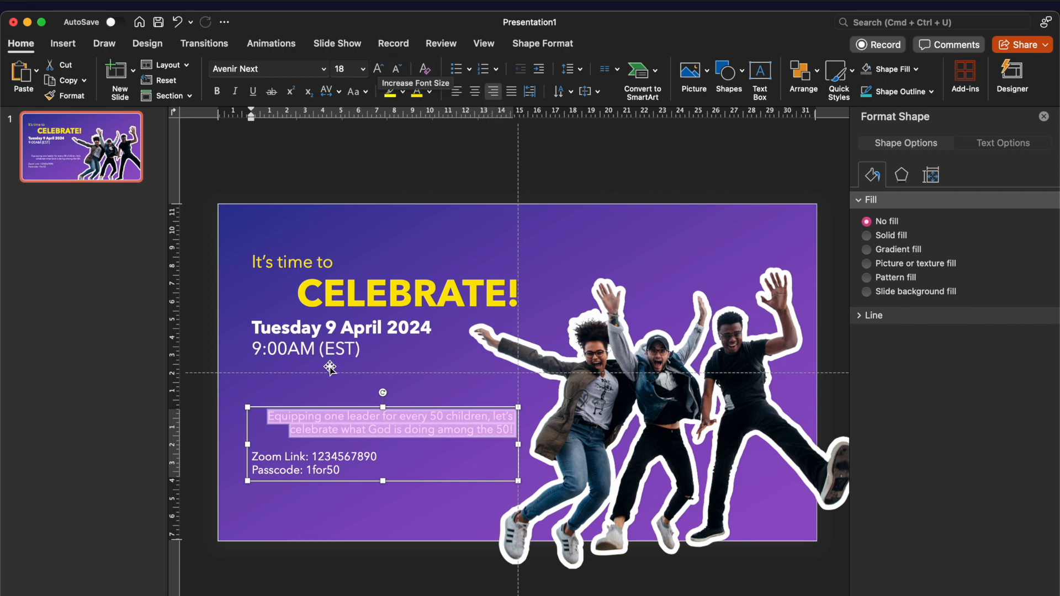
pyautogui.click(378, 69)
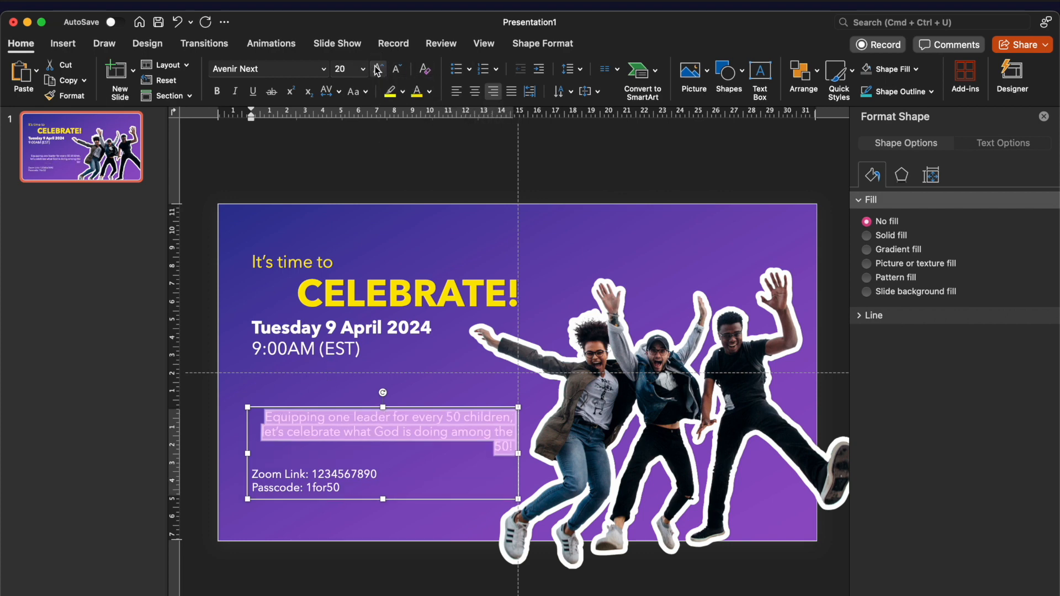
pyautogui.click(377, 69)
# Right-align the Zoom link and passcode lines, and raise their text box to just below the slide's horizontal centre line
pyautogui.click(308, 484)
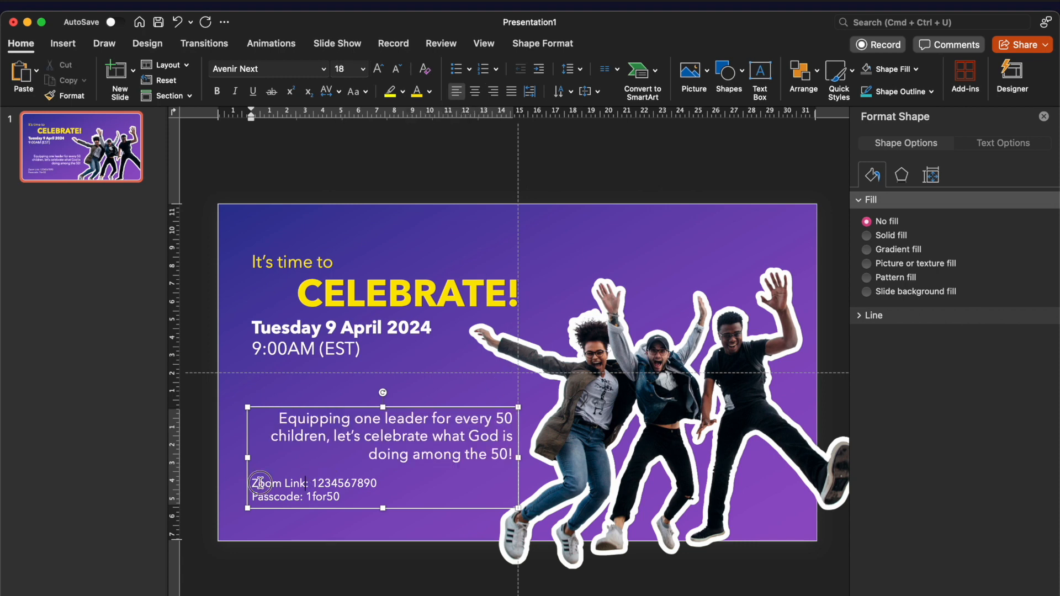
pyautogui.moveTo(252, 479); pyautogui.dragTo(426, 503)
pyautogui.click(493, 93)
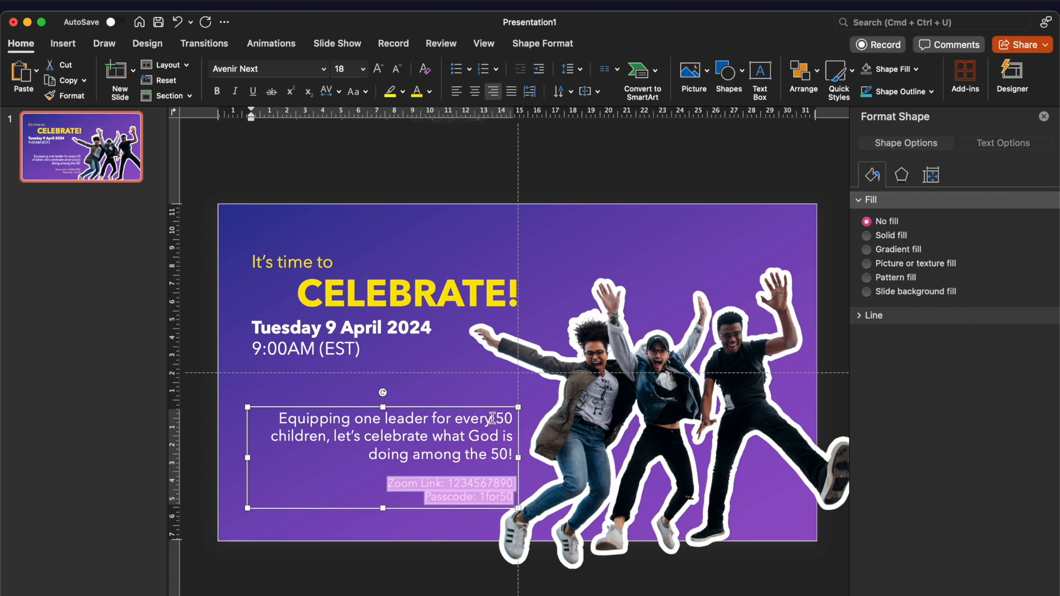
pyautogui.moveTo(522, 459); pyautogui.dragTo(510, 456)
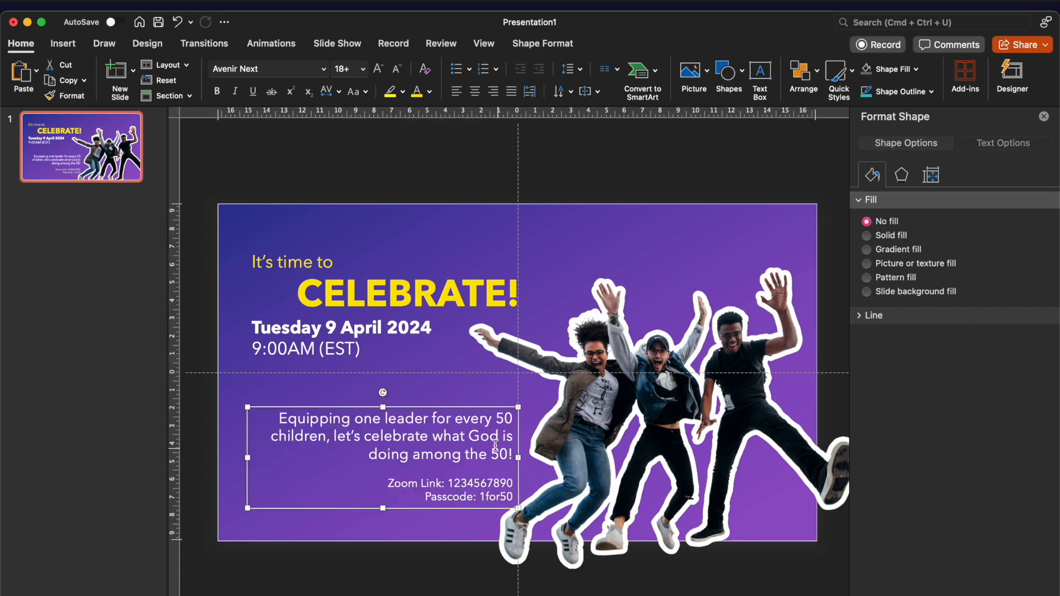
pyautogui.moveTo(465, 411); pyautogui.dragTo(465, 381)
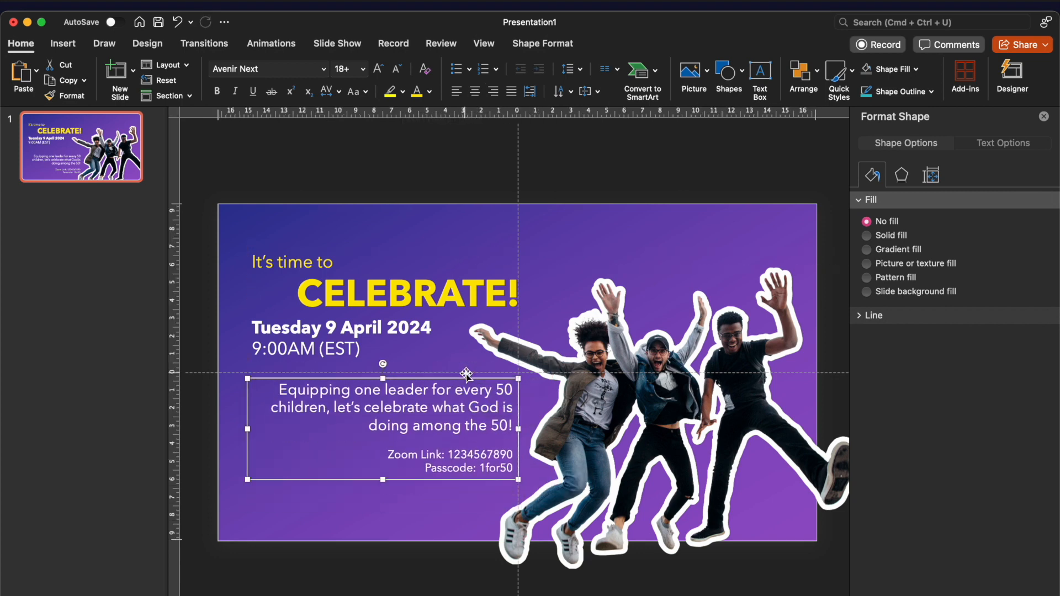
# Insert the text-only 1for50 logo image from the Desktop folder onto the slide
pyautogui.click(59, 595)
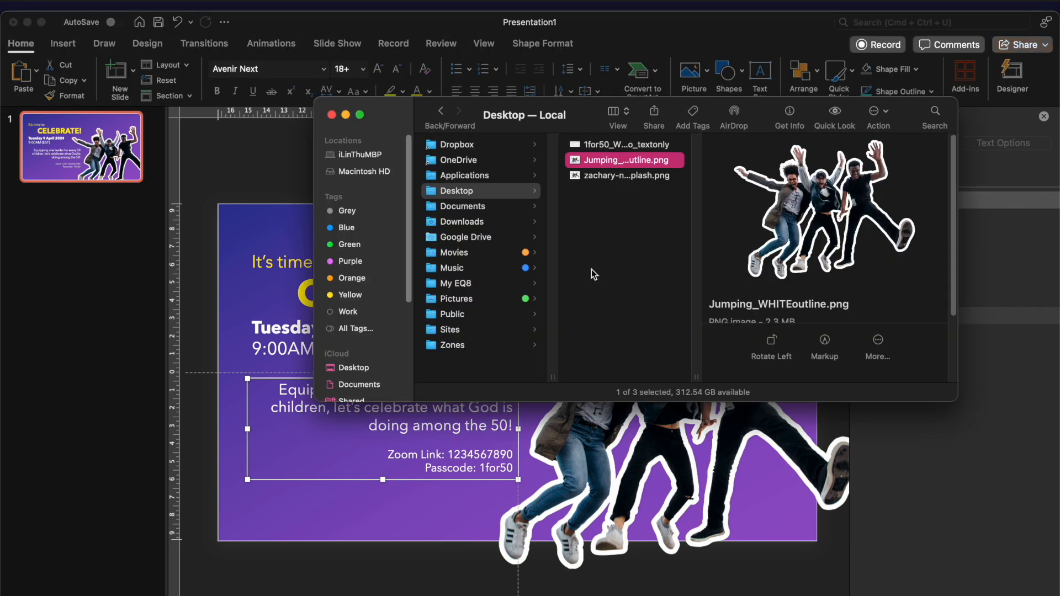
pyautogui.click(615, 144)
pyautogui.moveTo(615, 144); pyautogui.dragTo(347, 517)
pyautogui.click(590, 331)
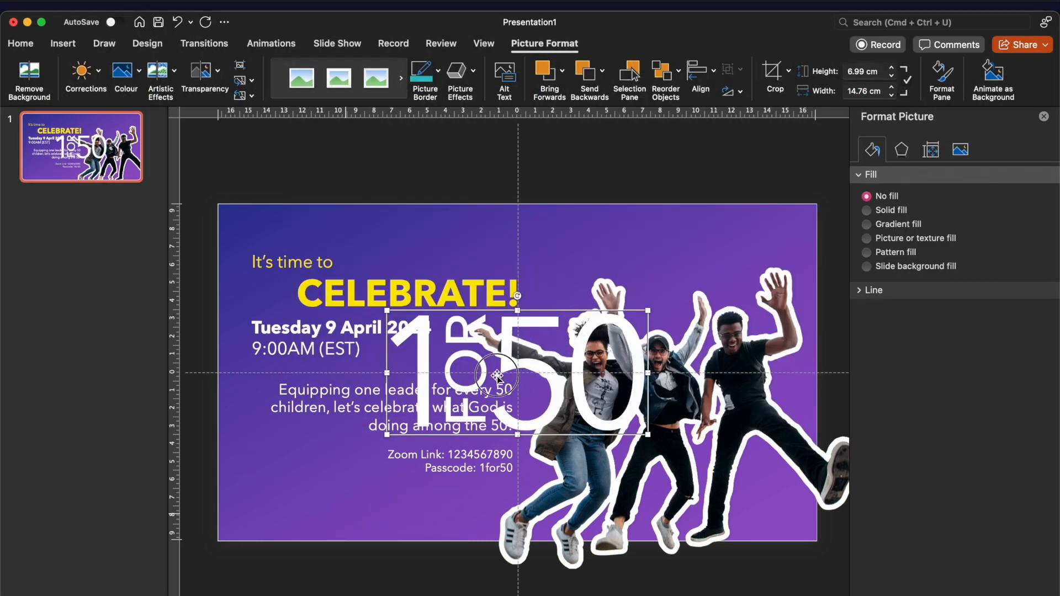
# Shrink the 1FOR50 logo proportionally to about 5.1 × 10.76 cm and place it in the slide's lower-left corner
pyautogui.moveTo(529, 336); pyautogui.dragTo(380, 426)
pyautogui.moveTo(503, 407); pyautogui.dragTo(433, 440)
pyautogui.moveTo(371, 469)
pyautogui.mouseDown()
pyautogui.moveTo(381, 468)
pyautogui.moveTo(373, 419)
pyautogui.moveTo(368, 468)
pyautogui.mouseUp()
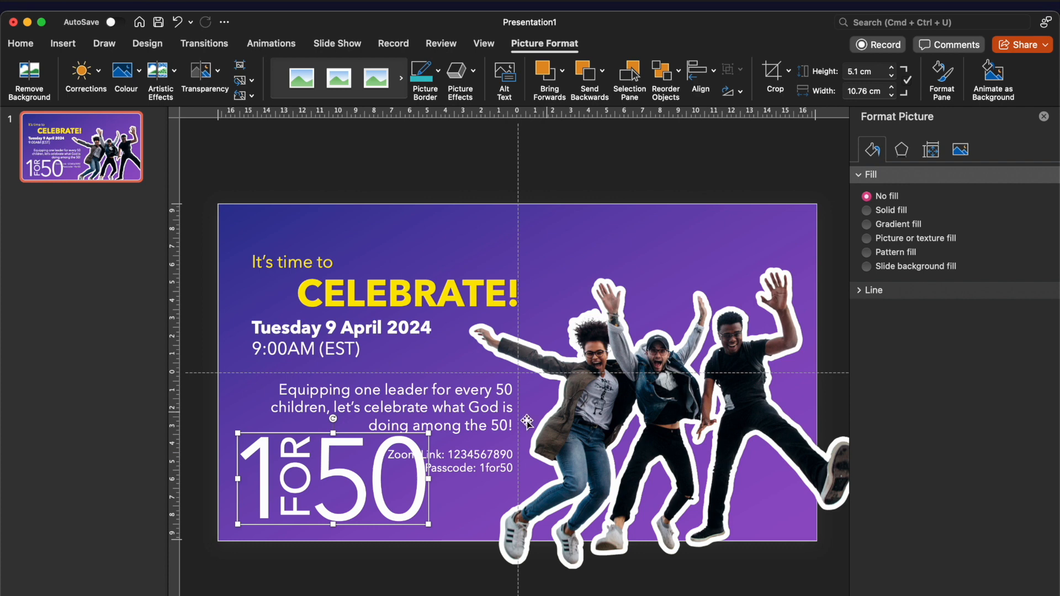
# Set the 1FOR50 logo's picture transparency to 46%
pyautogui.rightClick(354, 489)
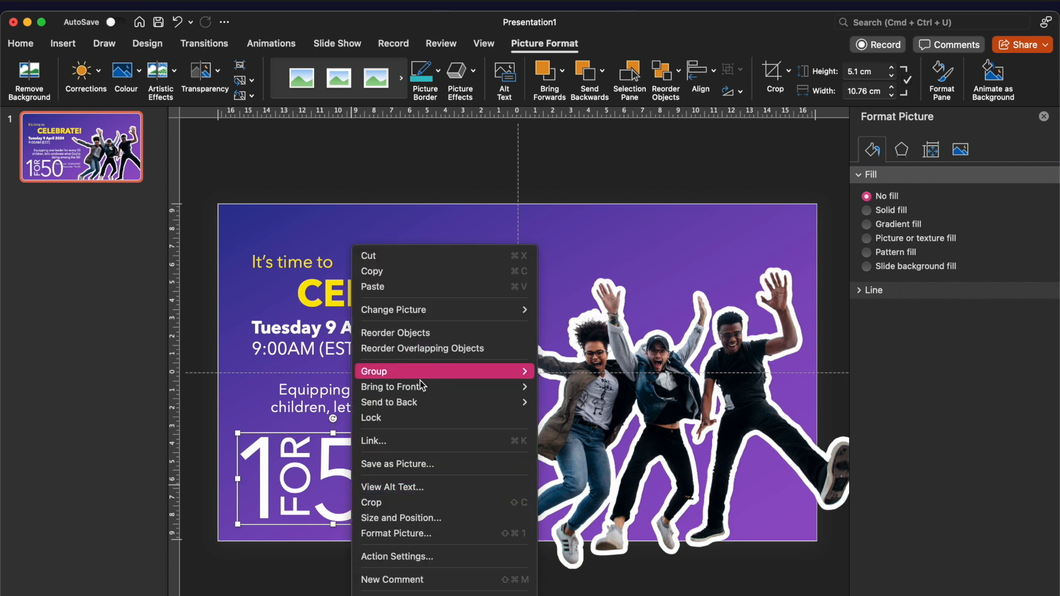
pyautogui.click(419, 519)
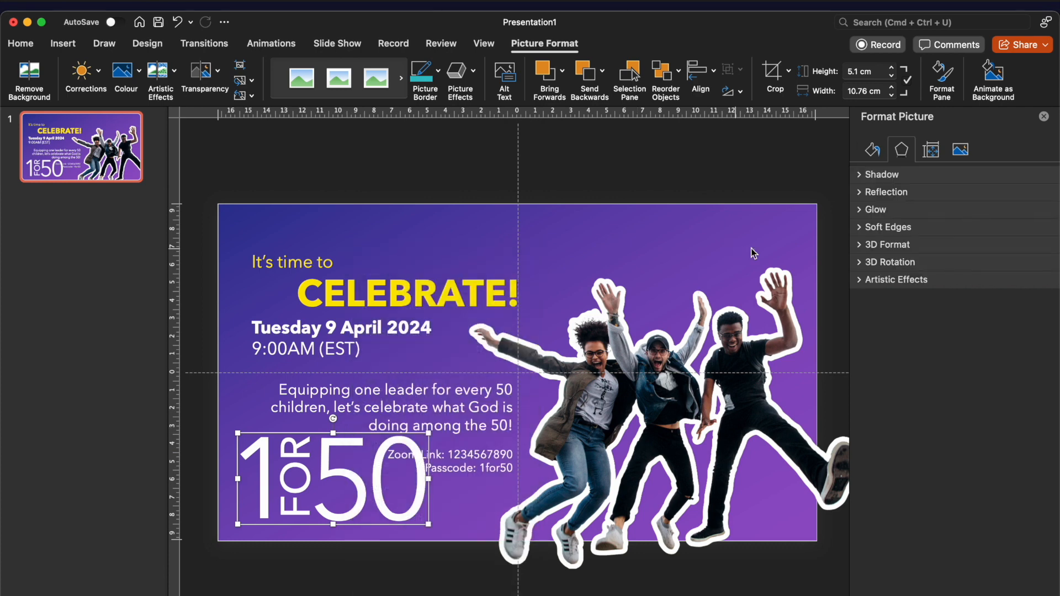
pyautogui.click(961, 150)
pyautogui.click(870, 210)
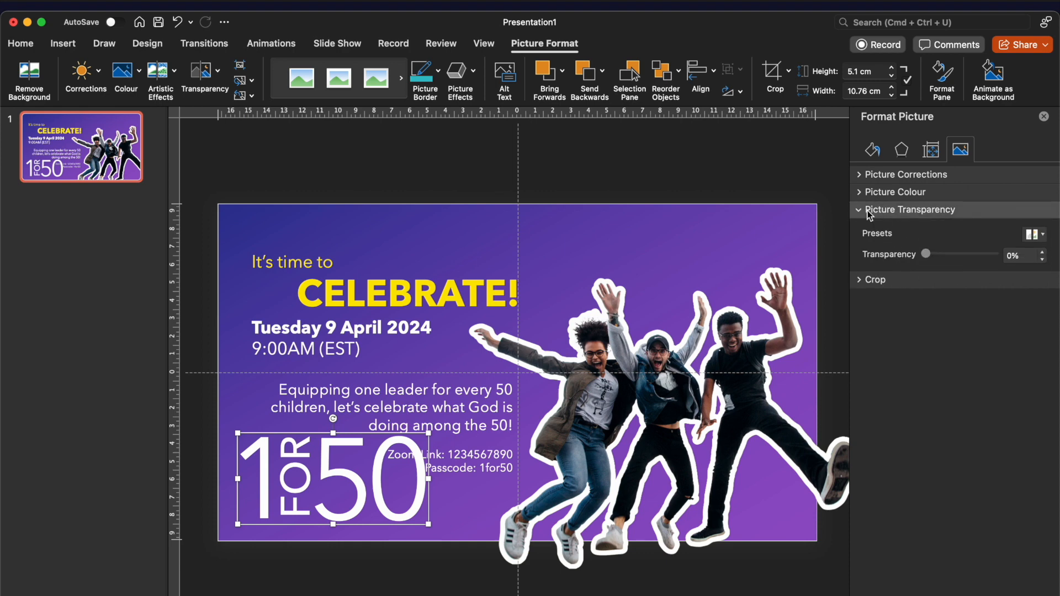
pyautogui.moveTo(927, 254); pyautogui.dragTo(963, 259)
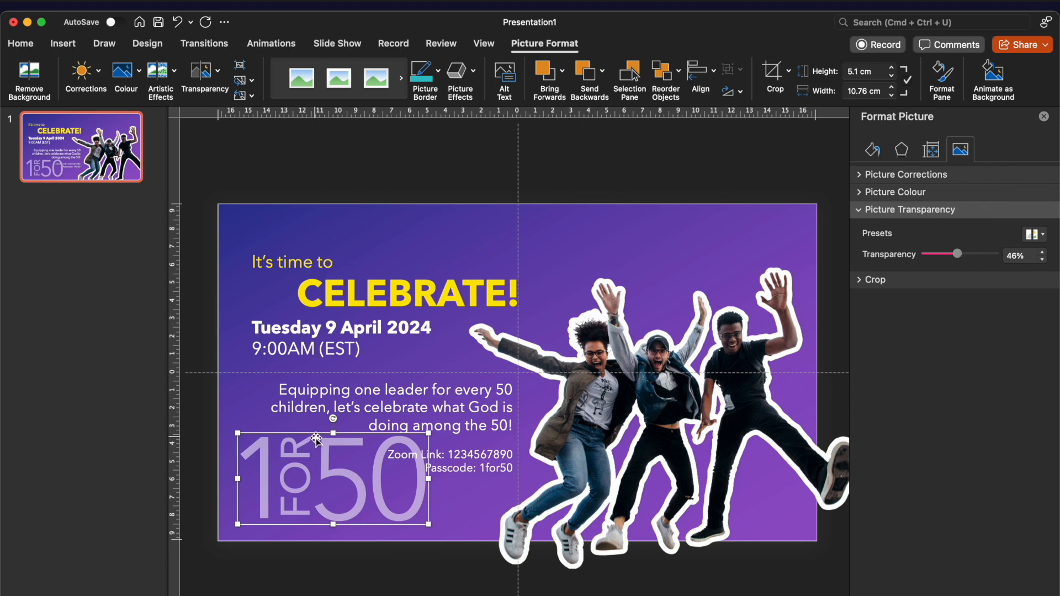
# Send the 1FOR50 logo behind all the other objects on the slide
pyautogui.rightClick(314, 439)
pyautogui.moveTo(376, 405)
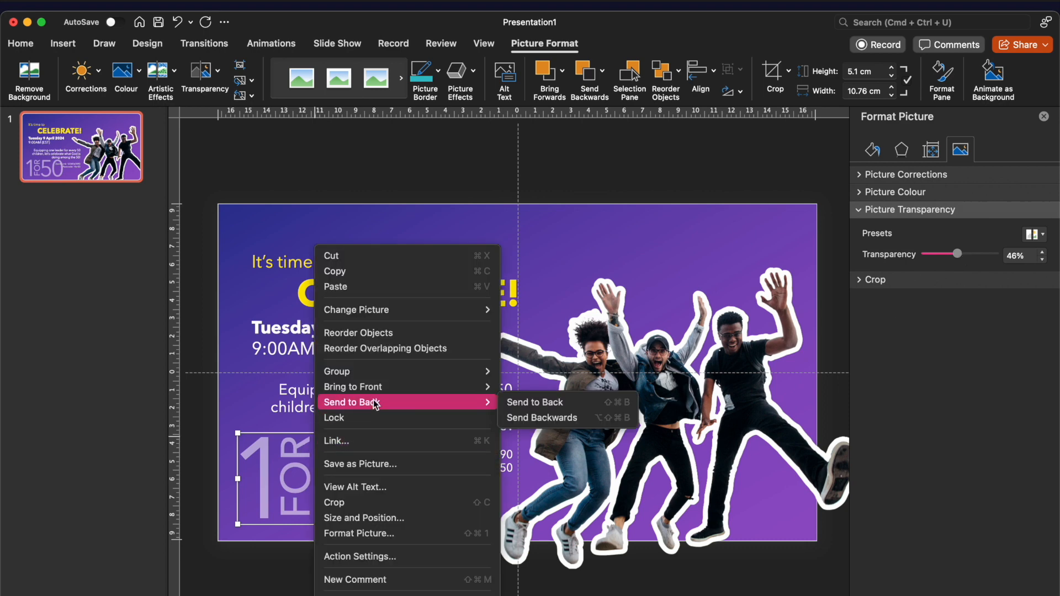
pyautogui.click(552, 402)
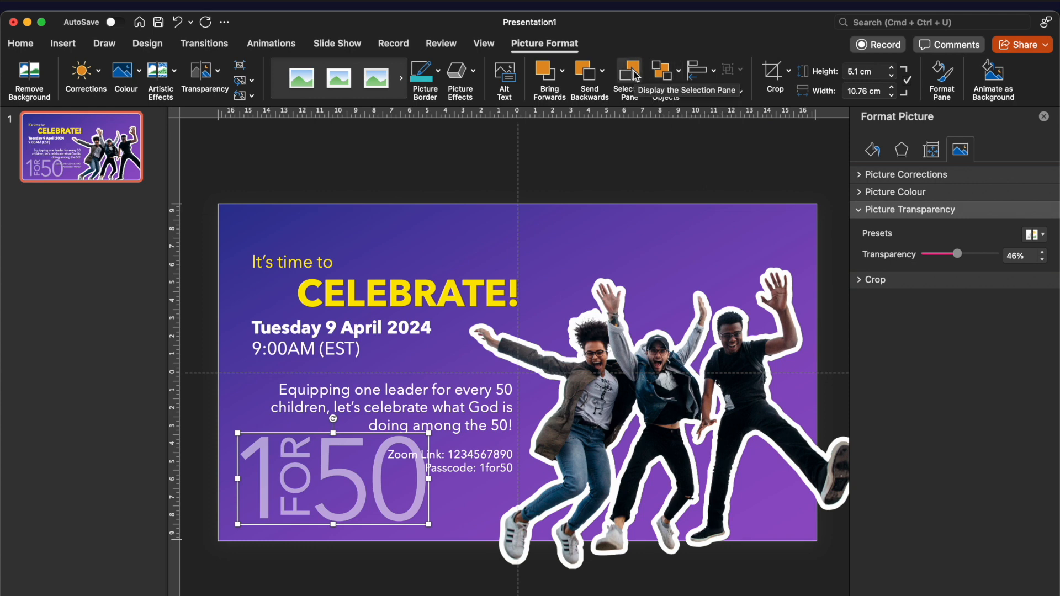
# Try the logo's stacking order against the jumping people in the Selection Pane, and return the logo to the slide's lower-left corner
pyautogui.click(631, 77)
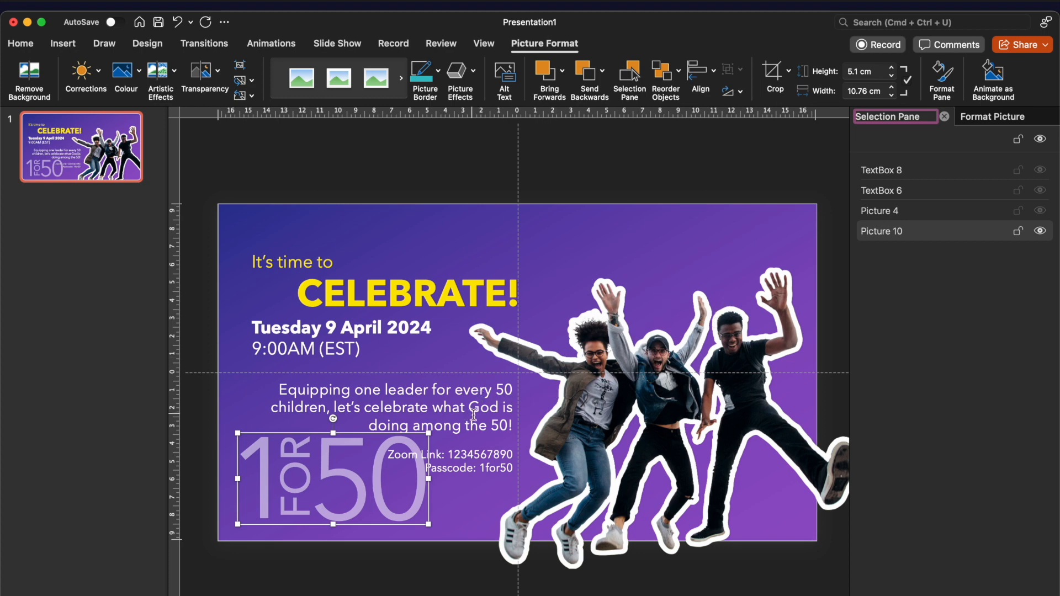
pyautogui.moveTo(884, 231); pyautogui.dragTo(881, 166)
pyautogui.moveTo(392, 508); pyautogui.dragTo(566, 479)
pyautogui.moveTo(896, 179); pyautogui.dragTo(886, 243)
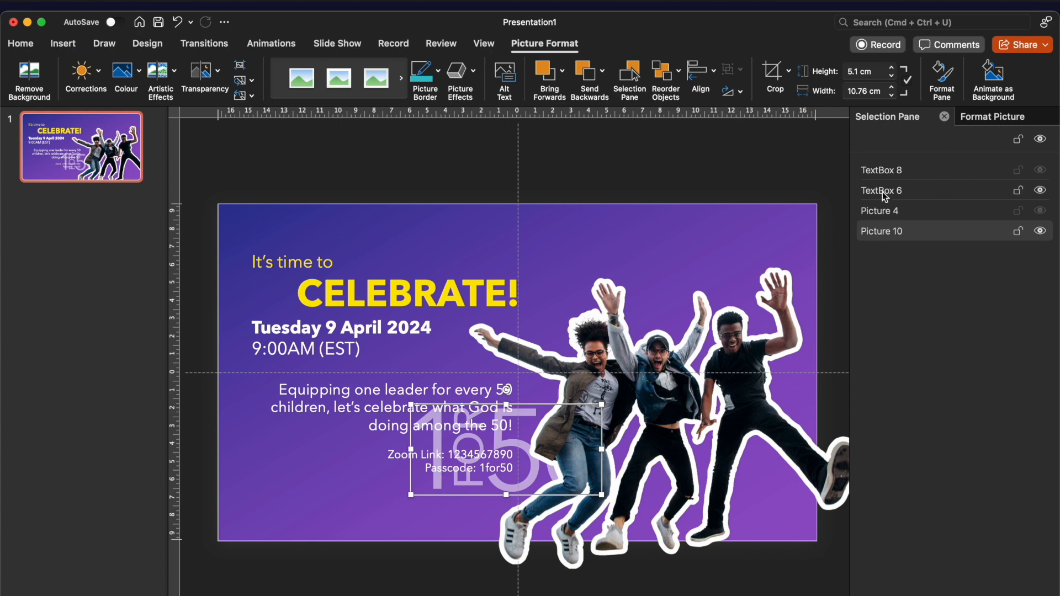
pyautogui.click(889, 212)
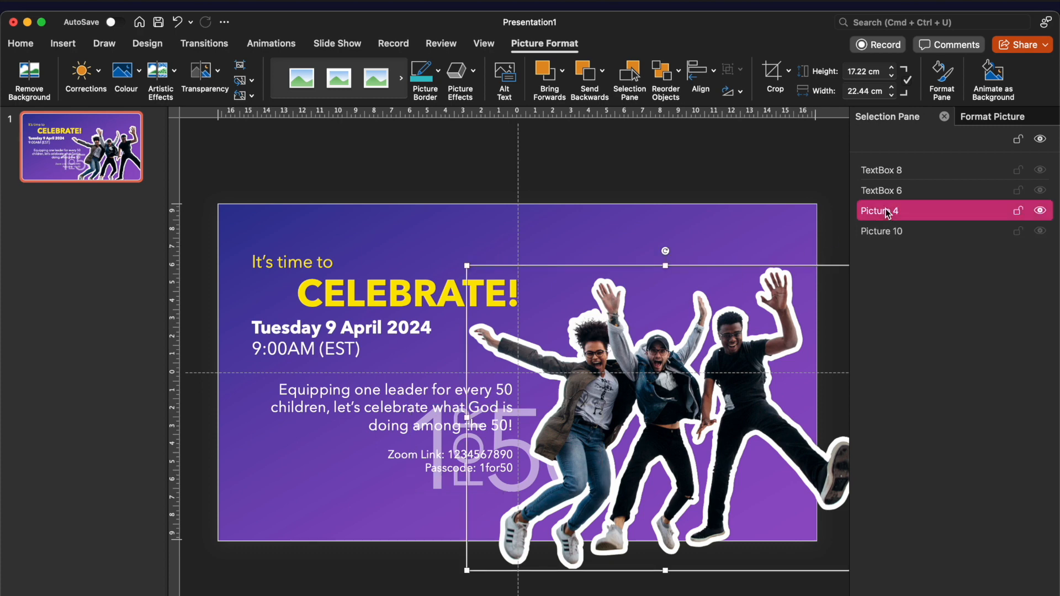
pyautogui.moveTo(883, 213)
pyautogui.mouseDown()
pyautogui.moveTo(884, 237)
pyautogui.moveTo(880, 208)
pyautogui.mouseUp()
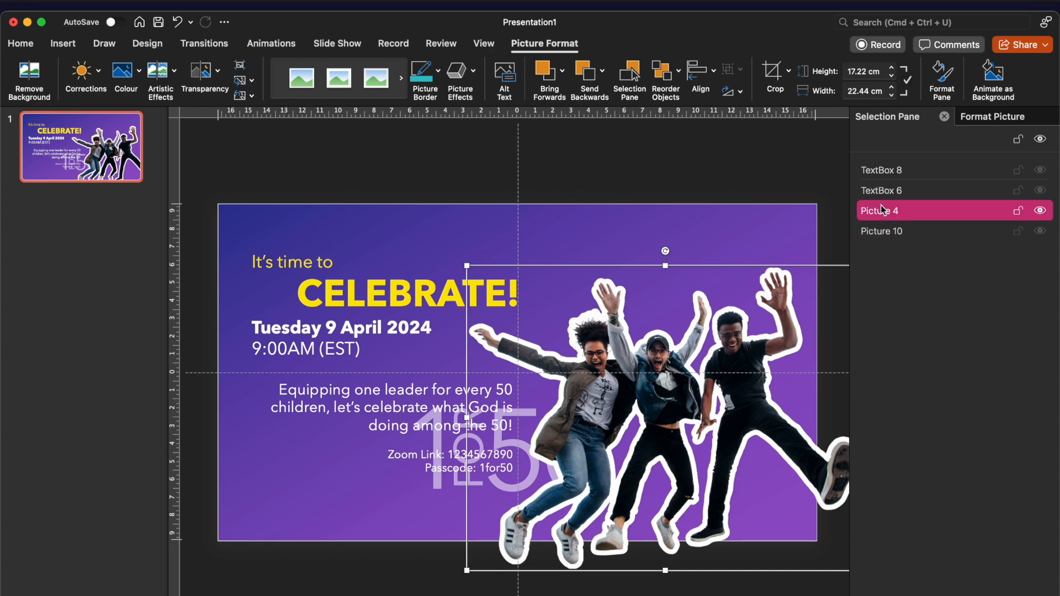
pyautogui.click(432, 486)
pyautogui.moveTo(516, 411); pyautogui.dragTo(354, 427)
# Raise the jumping people picture and the CELEBRATE! text box slightly on the slide
pyautogui.click(466, 387)
pyautogui.moveTo(705, 365); pyautogui.dragTo(701, 348)
pyautogui.click(369, 246)
pyautogui.moveTo(369, 246)
pyautogui.mouseDown()
pyautogui.moveTo(357, 234)
pyautogui.moveTo(374, 230)
pyautogui.mouseUp()
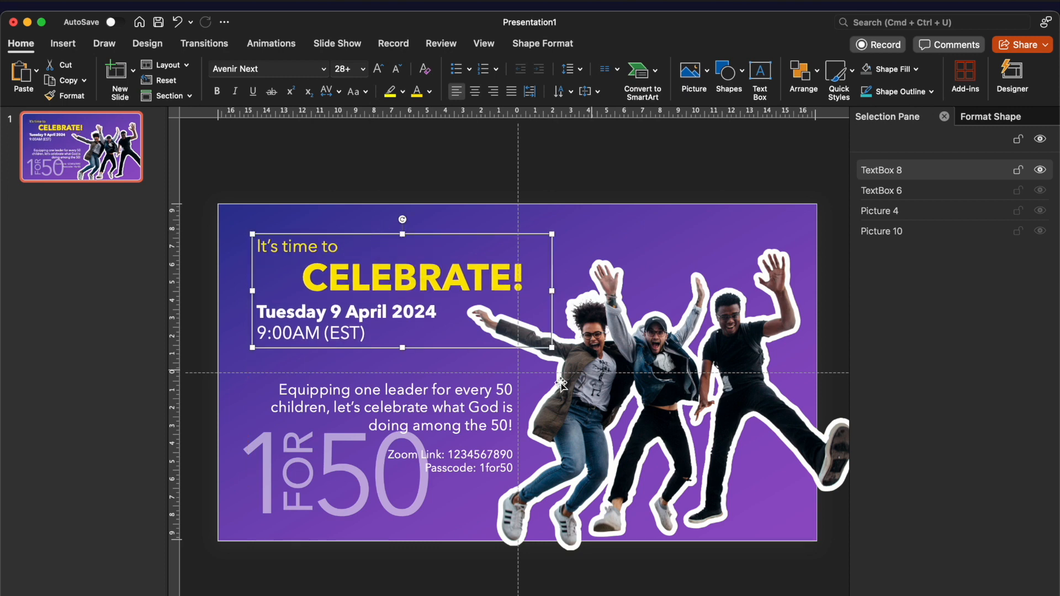
# Raise the "Equipping one leader" text box to sit directly below the 9:00AM (EST) line
pyautogui.click(473, 402)
pyautogui.moveTo(473, 378); pyautogui.dragTo(472, 350)
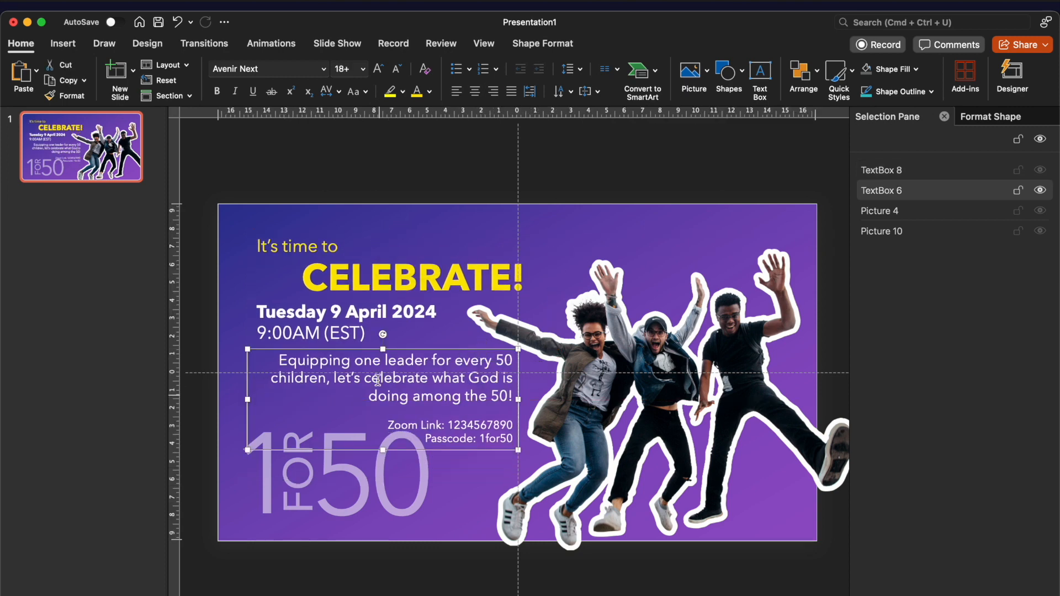
pyautogui.click(399, 279)
pyautogui.click(485, 231)
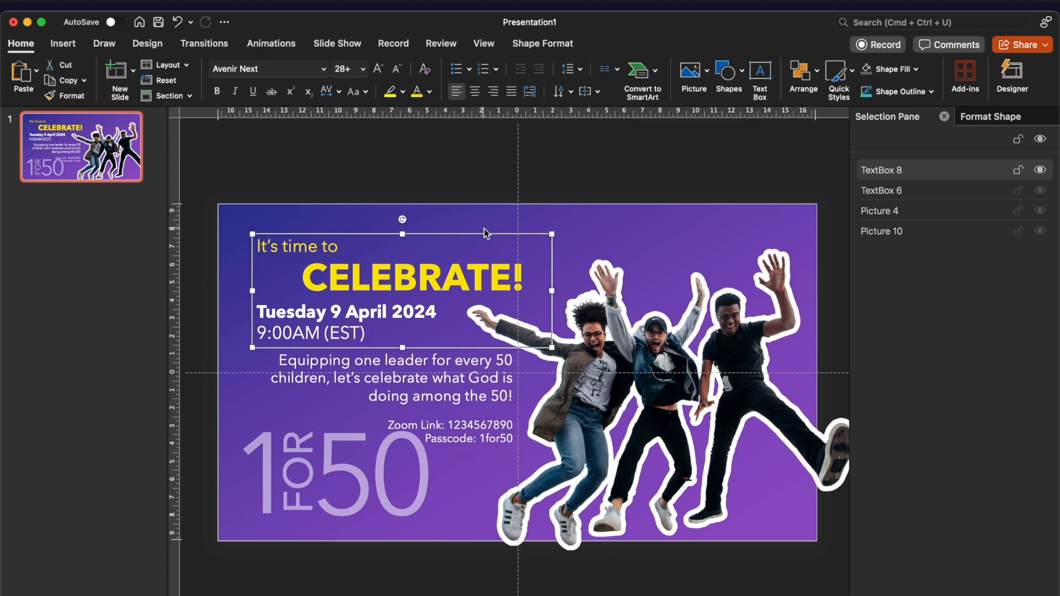
# Shrink the 1FOR50 logo proportionally to about 4.24 × 8.94 cm, keeping it below the Zoom details in the slide's lower-left corner
pyautogui.click(372, 470)
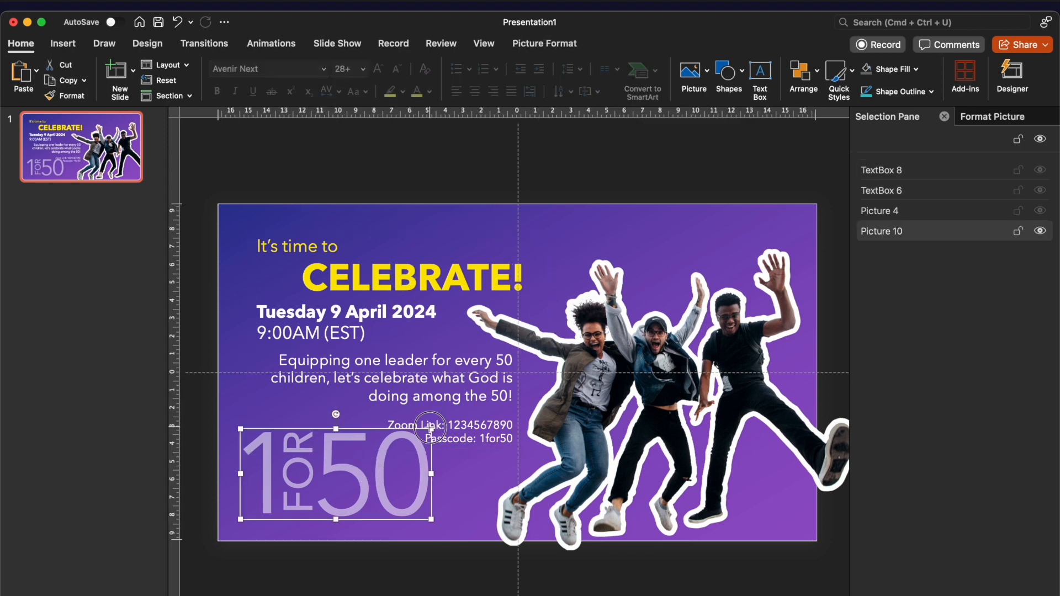
pyautogui.moveTo(432, 428); pyautogui.dragTo(399, 443)
pyautogui.moveTo(356, 470); pyautogui.dragTo(363, 463)
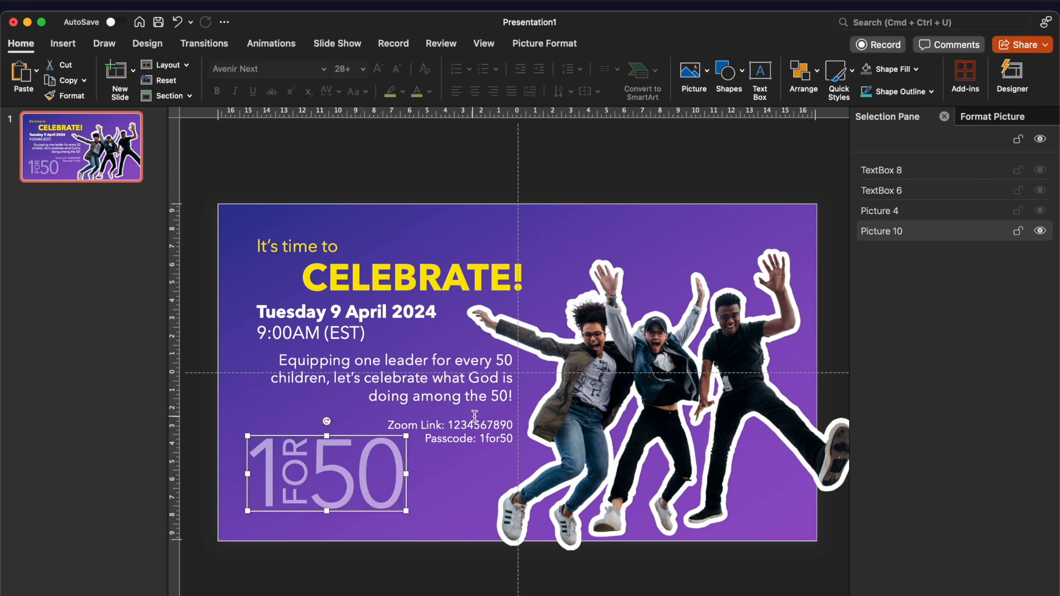
# Move the vertical guide to the left edge of the headline text, and align the 1FOR50 logo's left edge with it
pyautogui.click(518, 143)
pyautogui.moveTo(519, 143); pyautogui.dragTo(255, 177)
pyautogui.click(327, 461)
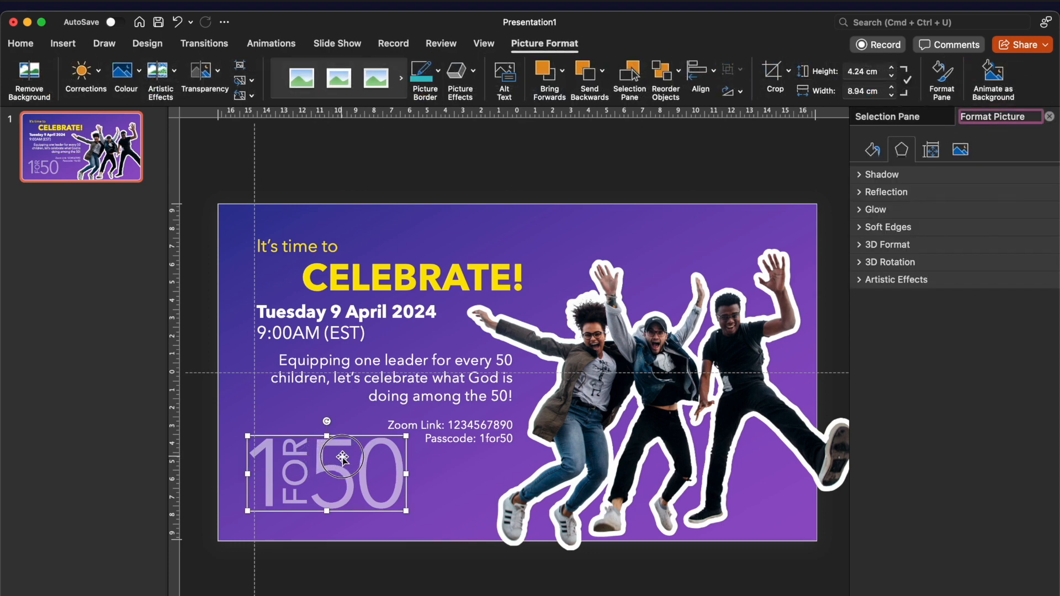
pyautogui.moveTo(310, 437); pyautogui.dragTo(316, 437)
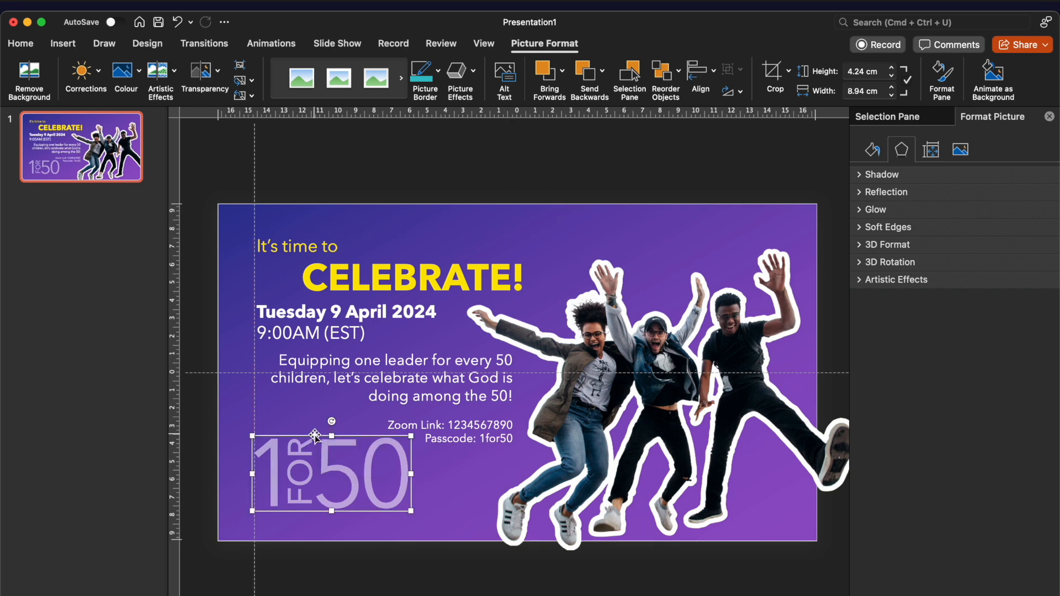
# Shift the lower text box right to match the end of CELEBRATE!, marked with the vertical guide, and move the people picture slightly right
pyautogui.click(464, 358)
pyautogui.moveTo(456, 349); pyautogui.dragTo(462, 349)
pyautogui.moveTo(256, 166); pyautogui.dragTo(523, 160)
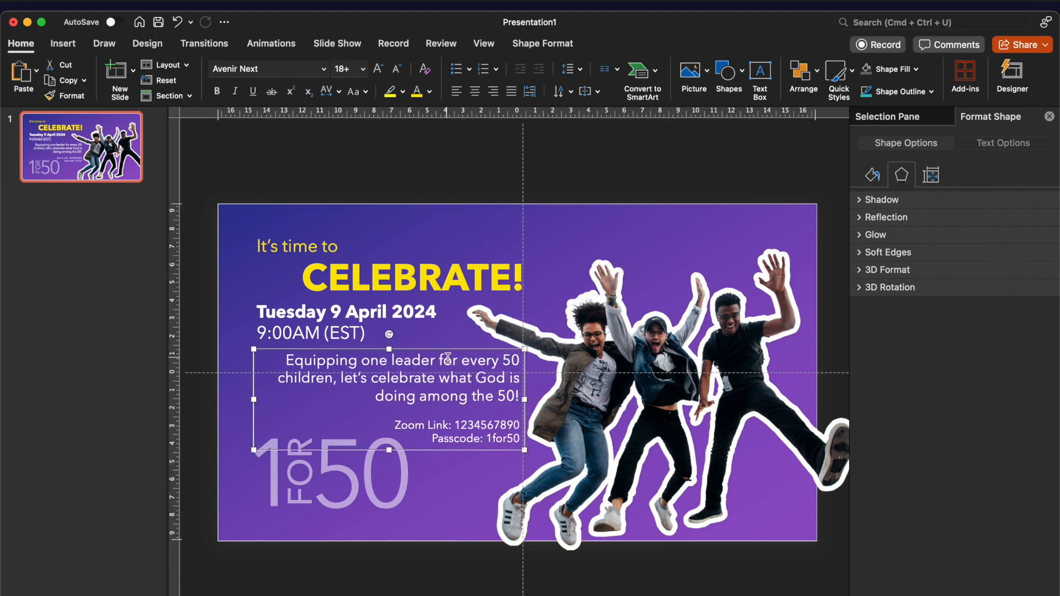
pyautogui.moveTo(636, 364)
pyautogui.mouseDown()
pyautogui.moveTo(669, 363)
pyautogui.moveTo(652, 361)
pyautogui.mouseUp()
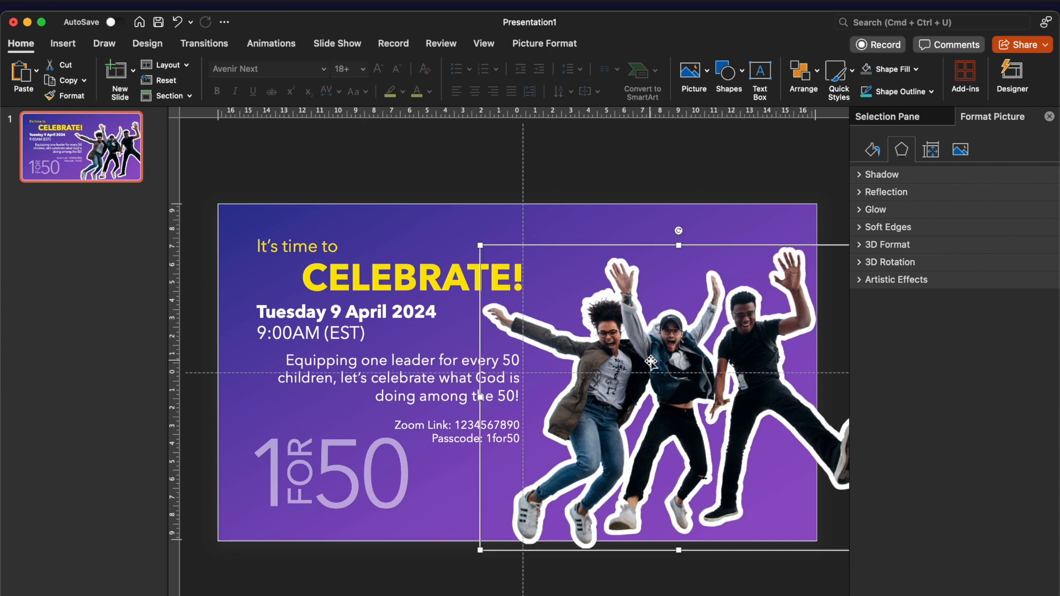